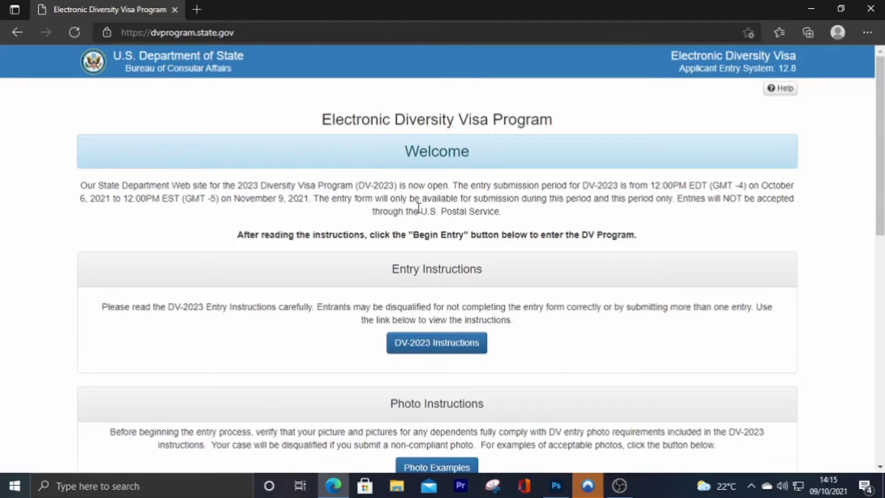
scroll(417, 208, "down", 7)
scroll(418, 208, "up", 5)
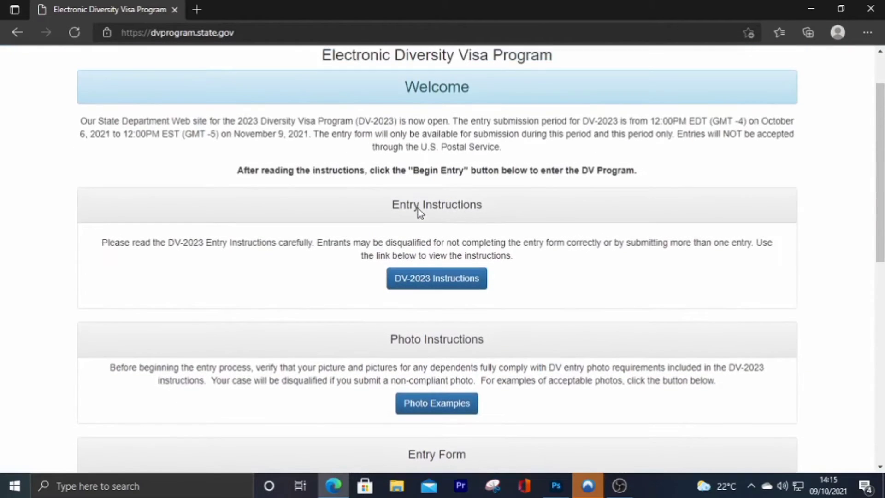
scroll(418, 209, "up", 2)
scroll(418, 211, "down", 8)
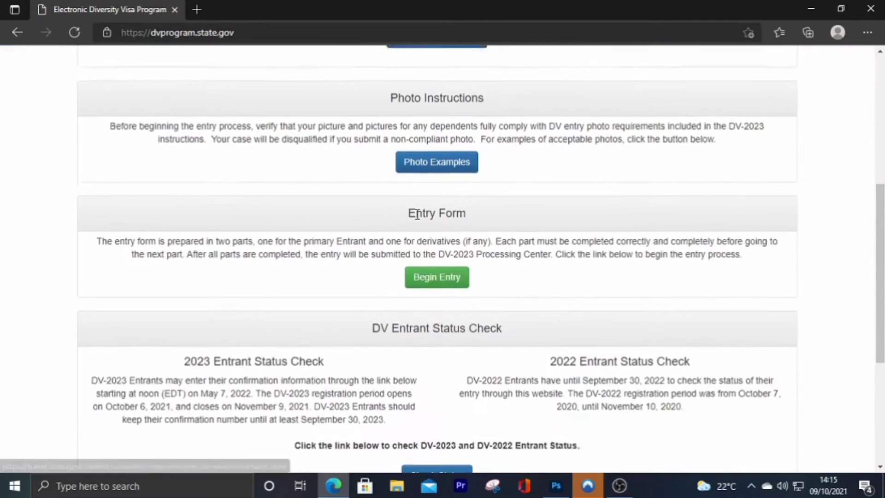
scroll(361, 253, "down", 4)
scroll(359, 256, "up", 8)
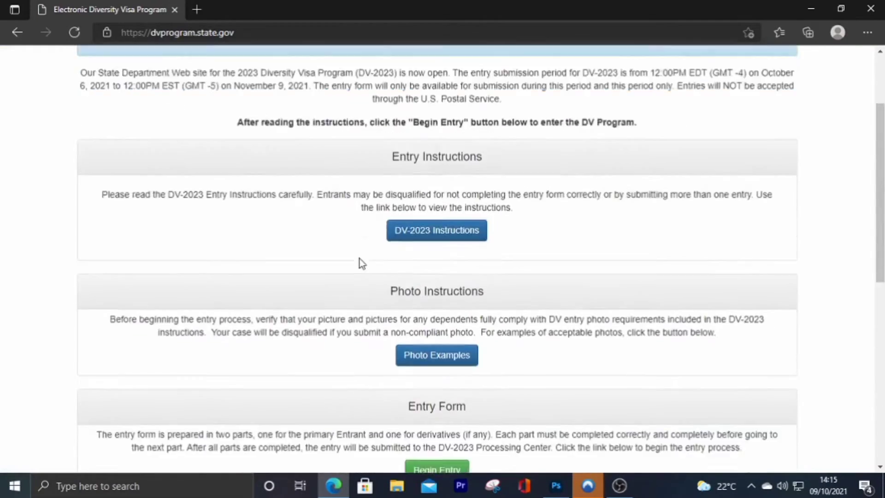
scroll(359, 259, "up", 2)
scroll(360, 258, "down", 2)
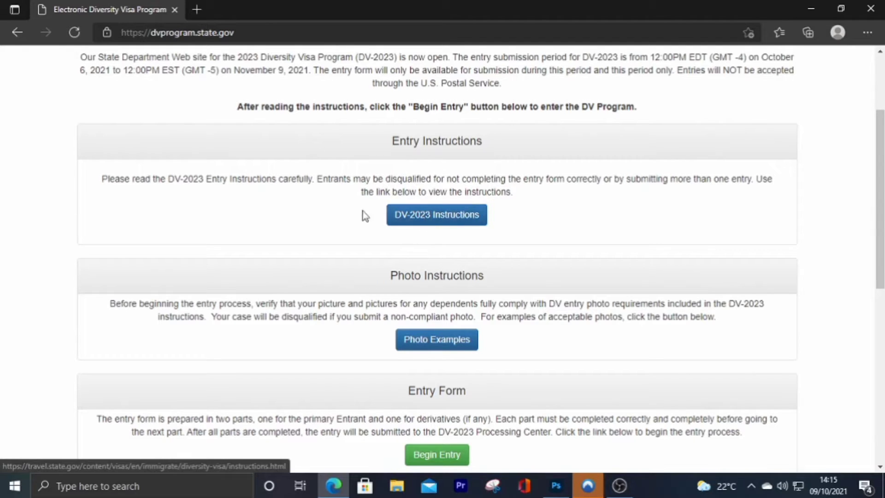
scroll(386, 241, "down", 3)
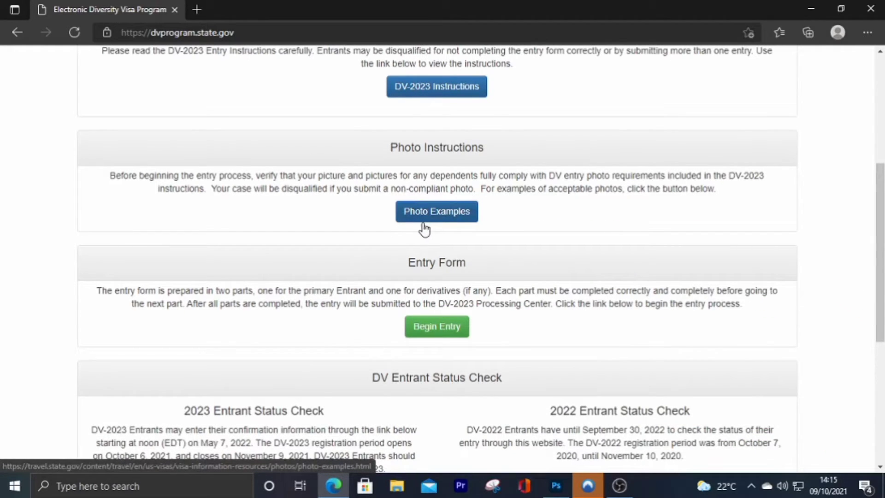
scroll(367, 260, "down", 1)
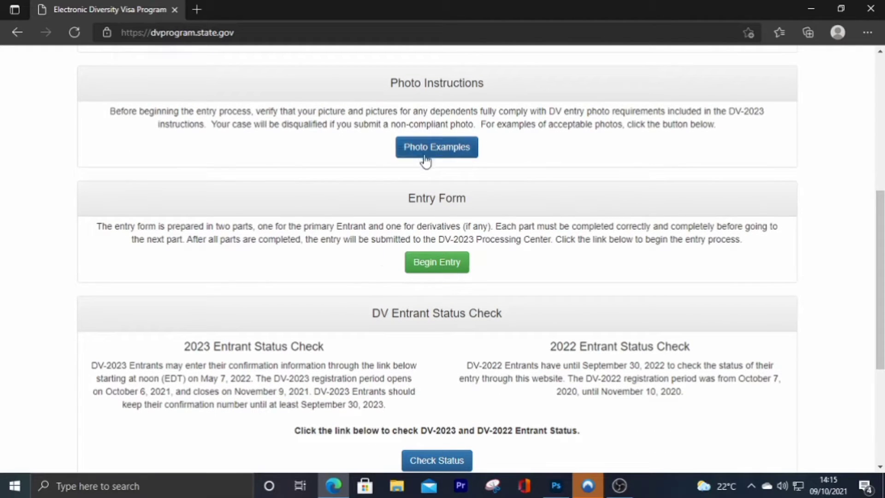
scroll(440, 170, "up", 2)
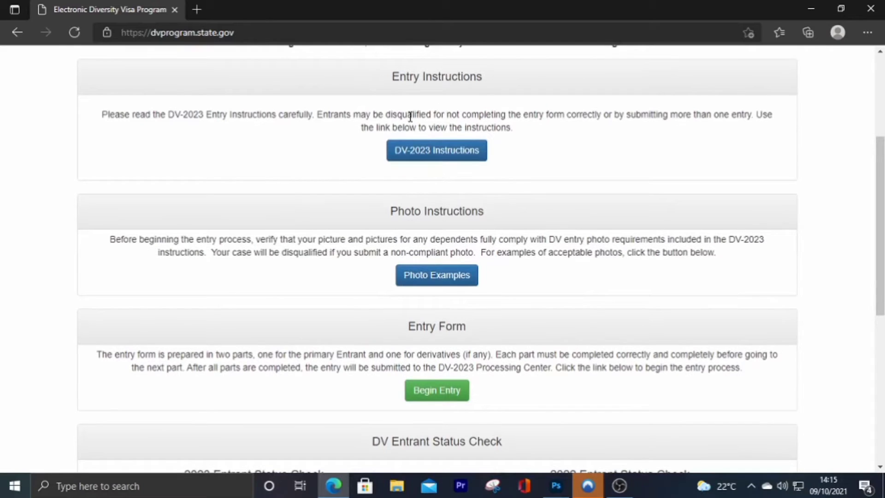
scroll(432, 247, "down", 2)
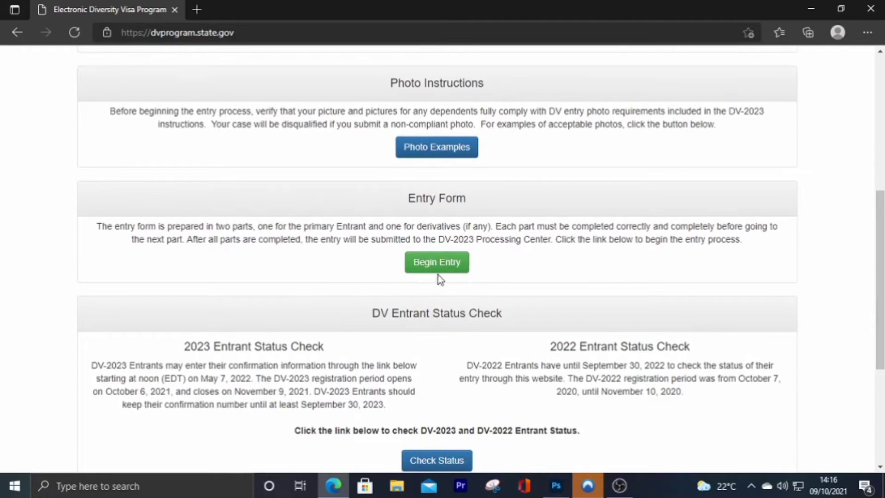
- Begin a new entry and submit the captcha authentication code to reach Part One
left_click(430, 266)
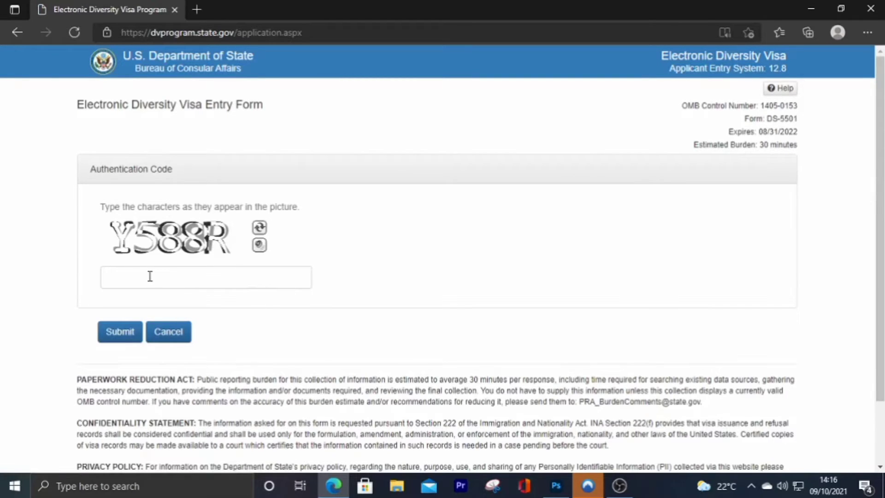
left_click(150, 276)
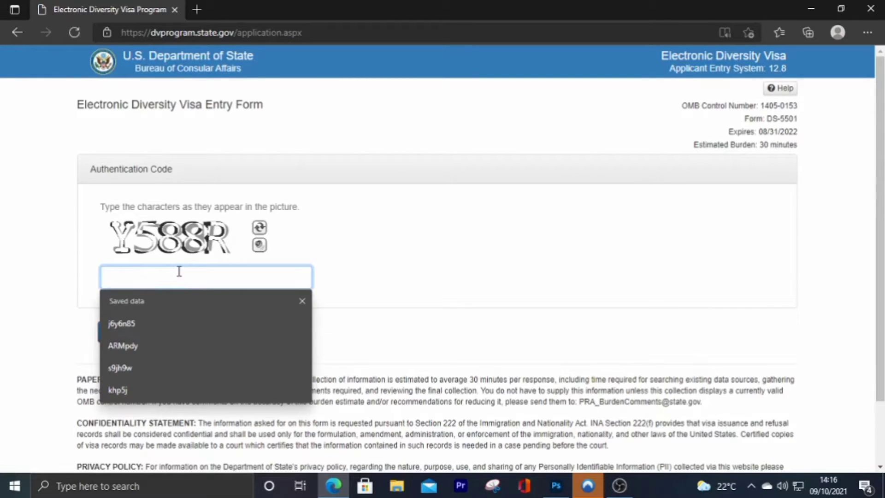
type("Y588R")
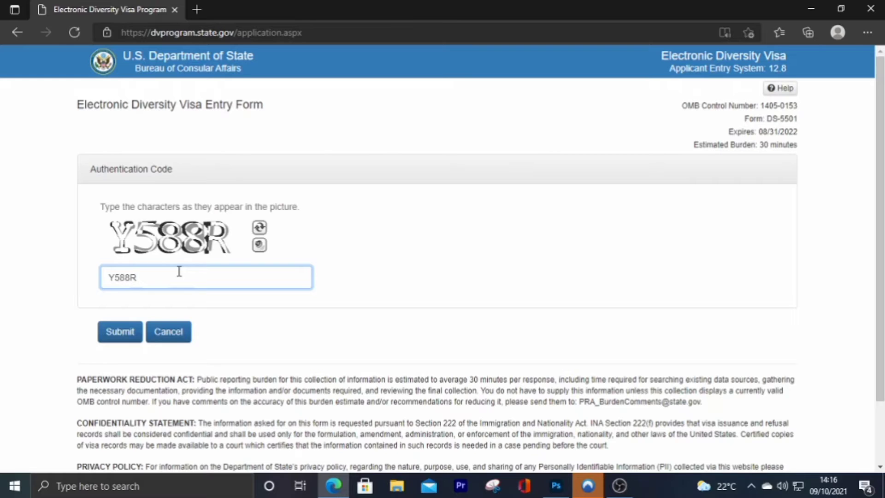
left_click(120, 331)
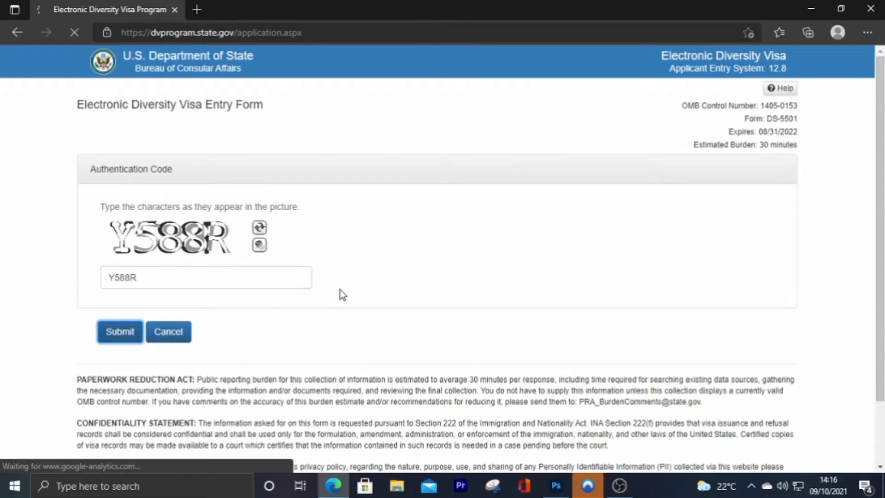
scroll(450, 290, "down", 3)
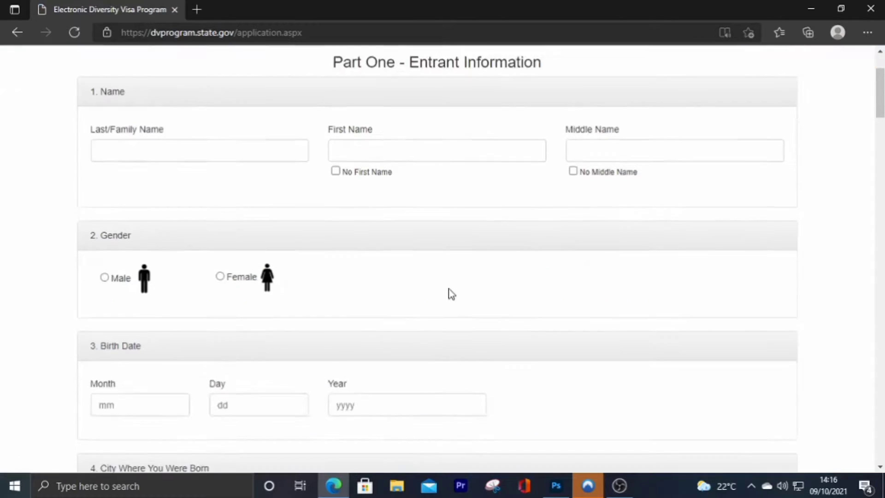
- Enter the entrant's first name in capitals from saved info and type the middle name
scroll(451, 296, "up", 3)
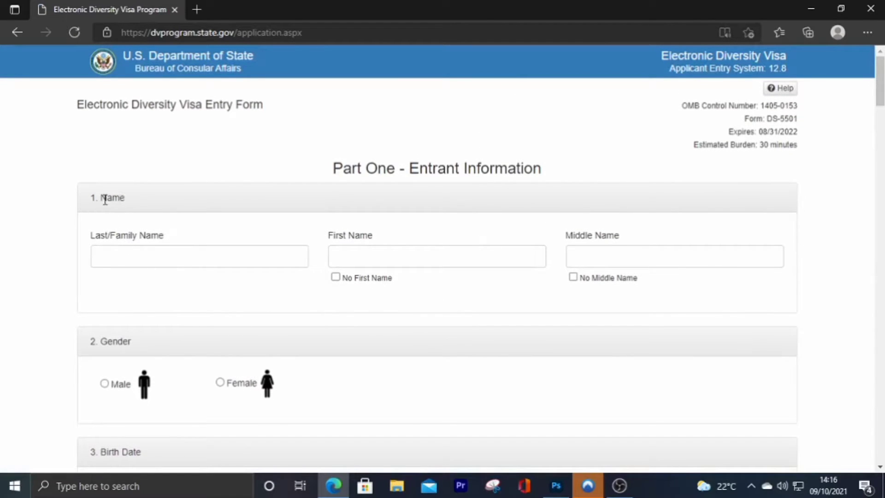
left_click(386, 257)
type("z")
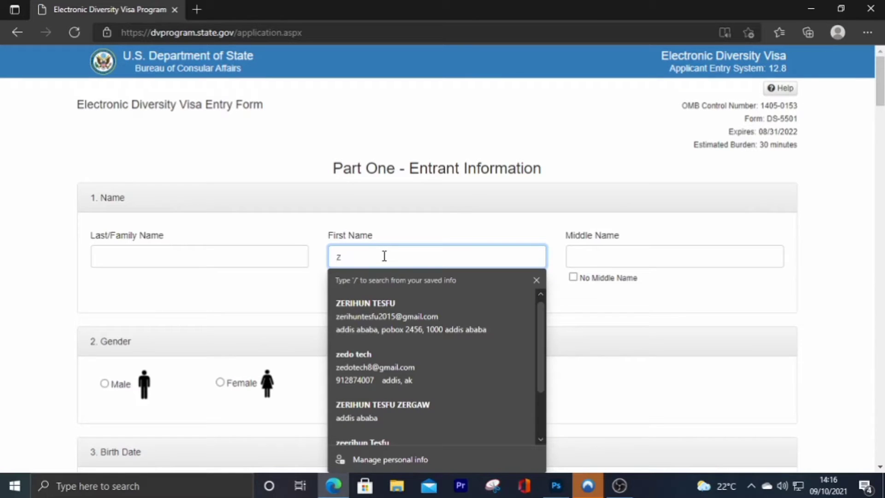
type("e")
key("BackSpace")
key("BackSpace")
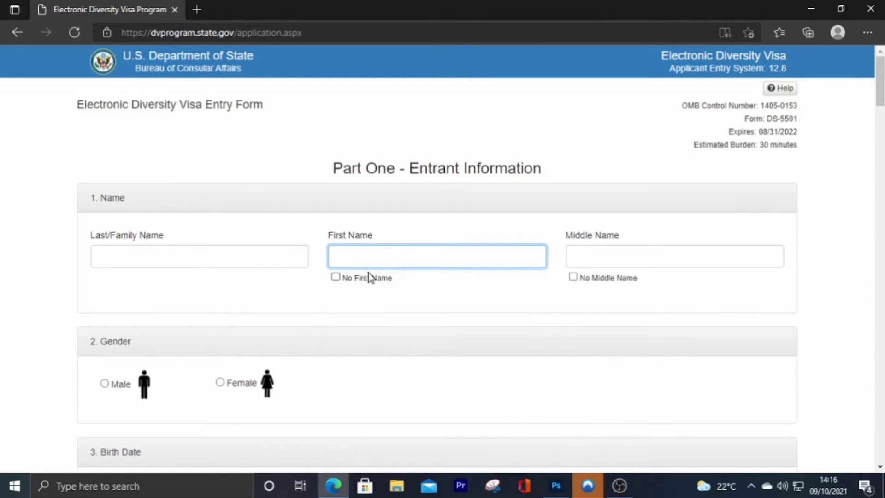
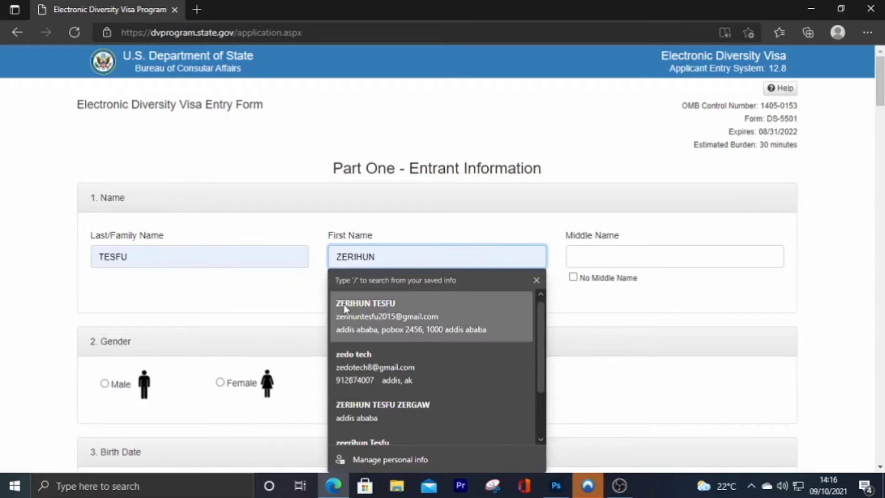
left_click(410, 316)
left_click(596, 257)
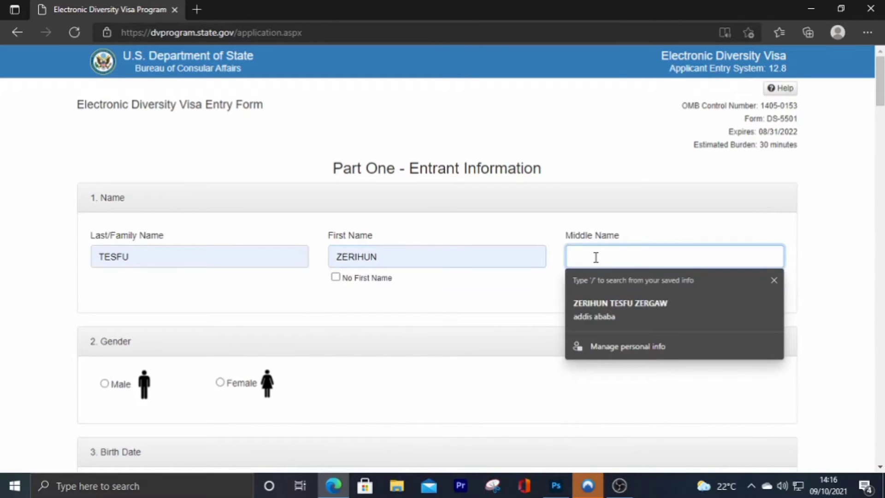
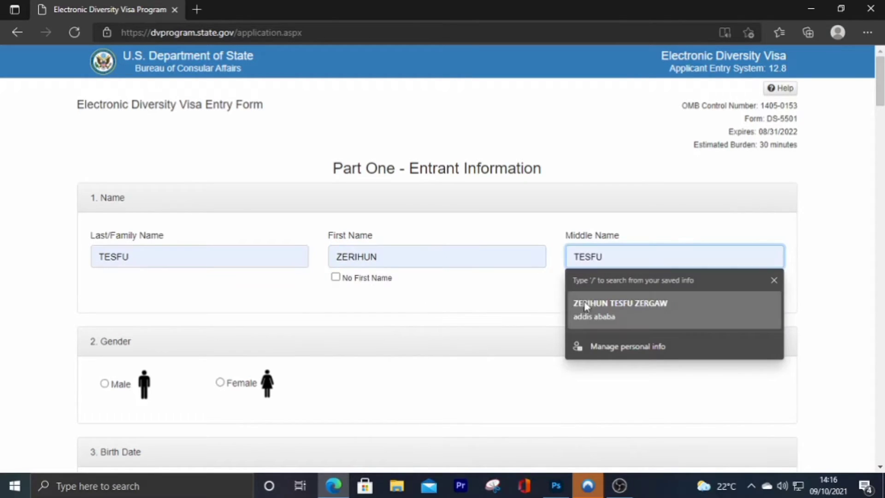
- Replace the Last/Family Name with the entrant's surname in capitals
left_click(112, 254)
double_click(111, 254)
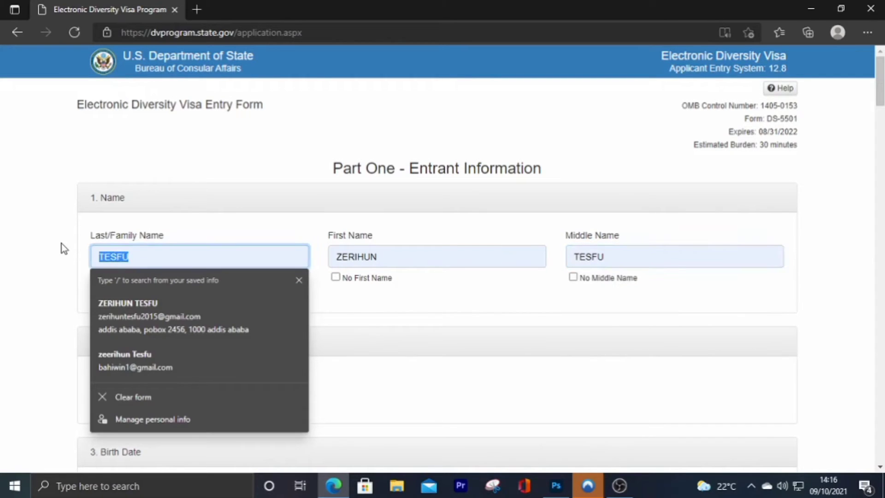
key("Escape")
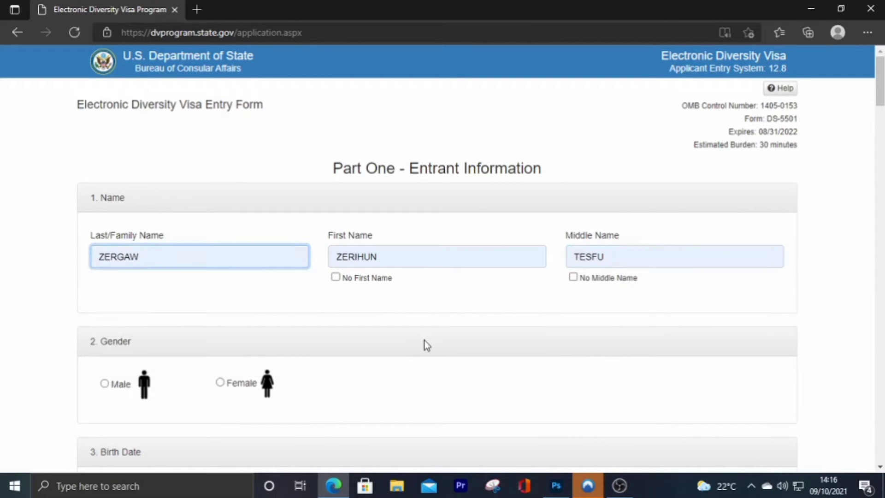
scroll(412, 341, "down", 3)
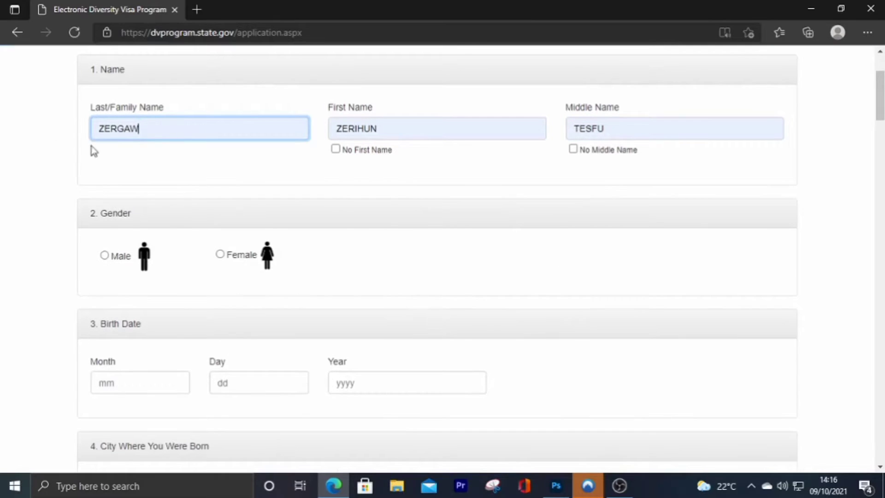
scroll(371, 233, "down", 3)
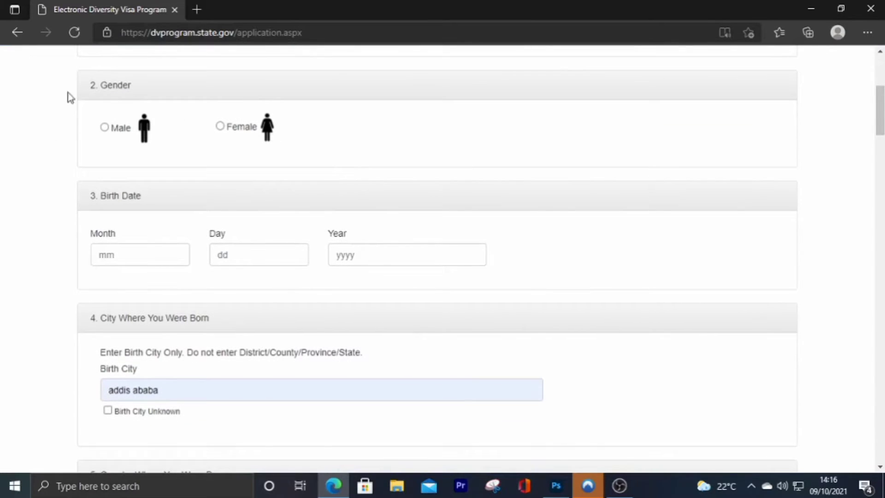
left_click(119, 132)
scroll(258, 252, "down", 1)
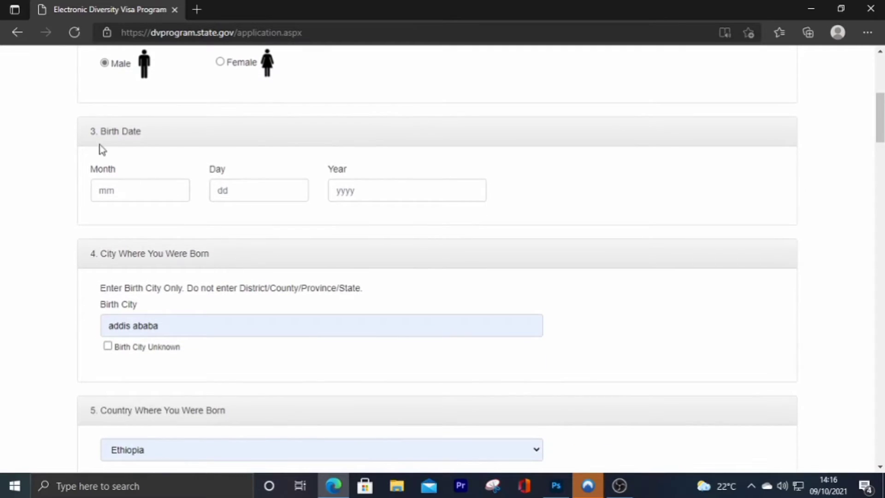
left_click(353, 193)
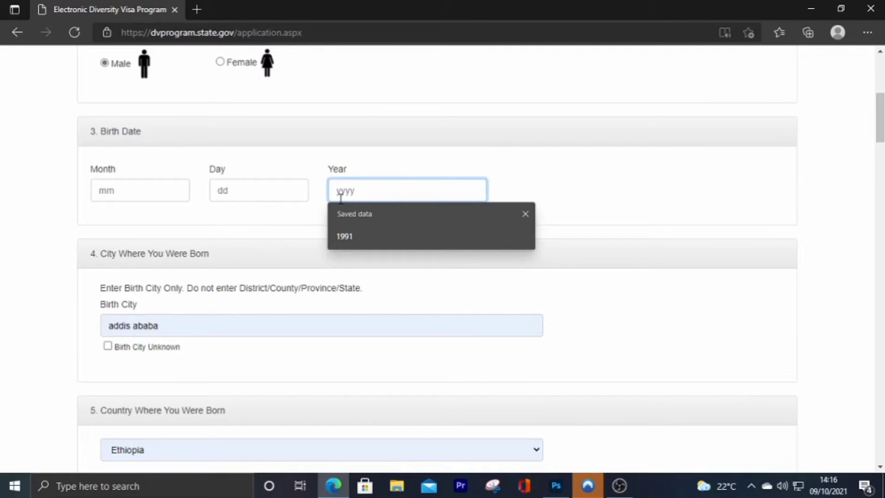
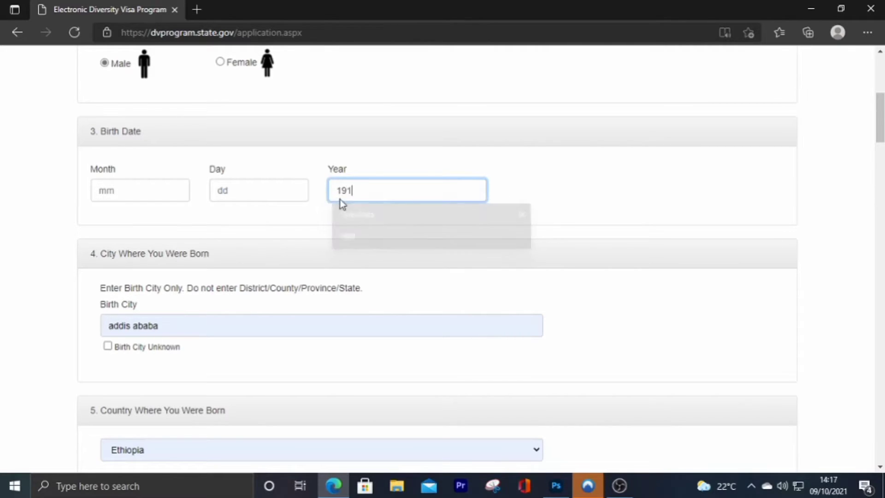
key("BackSpace")
key("BackSpace")
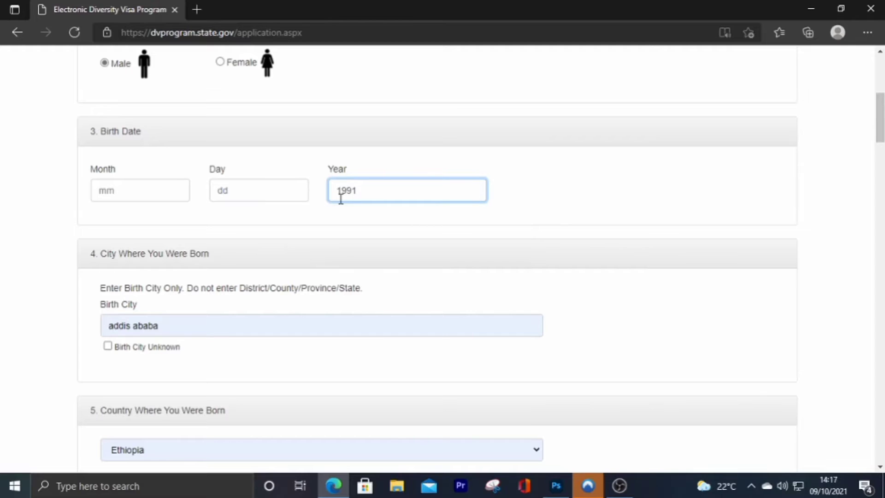
left_click(241, 193)
type("1")
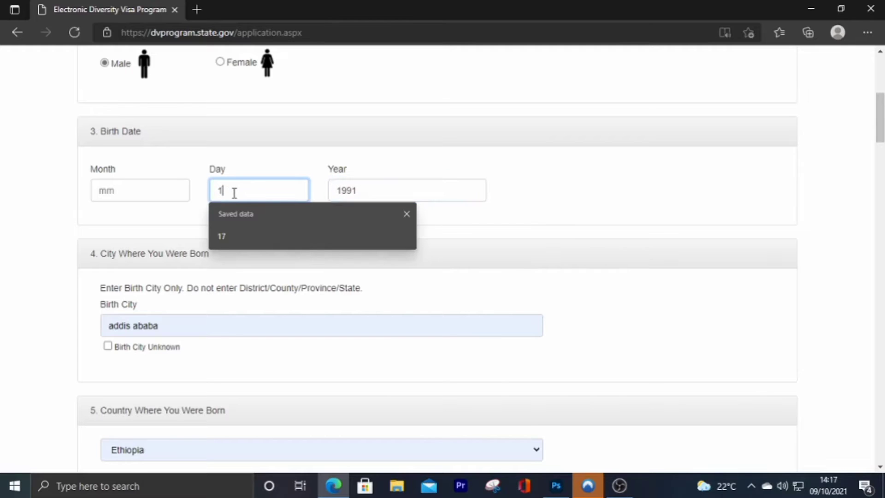
type("7")
left_click(113, 191)
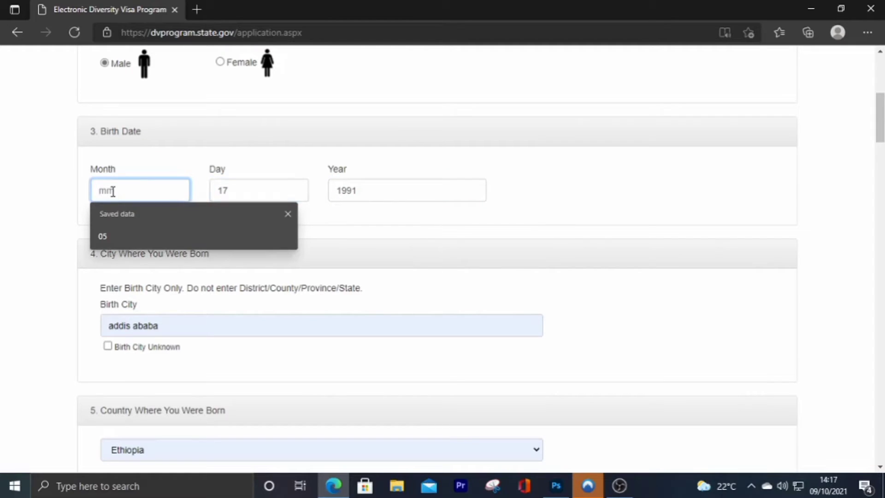
type("05")
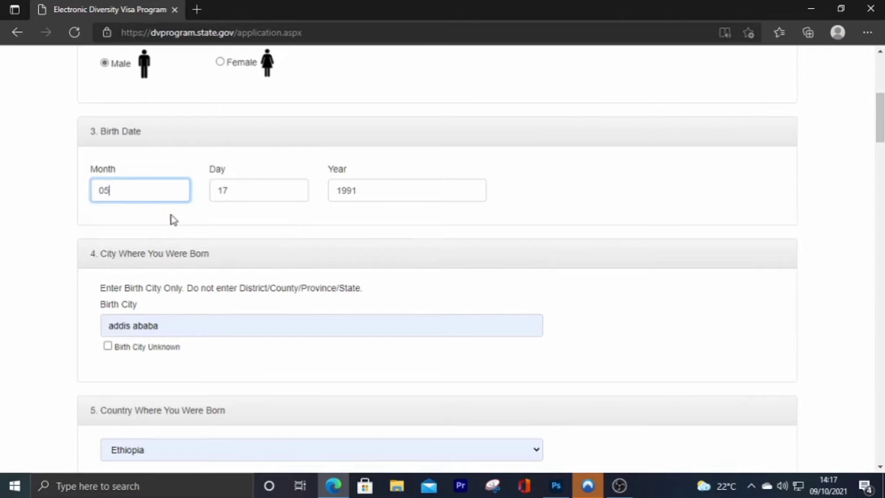
- Rewrite the birth city in capitals as ADDIS ABABA
scroll(172, 218, "down", 1)
left_click_drag(168, 270, 81, 262)
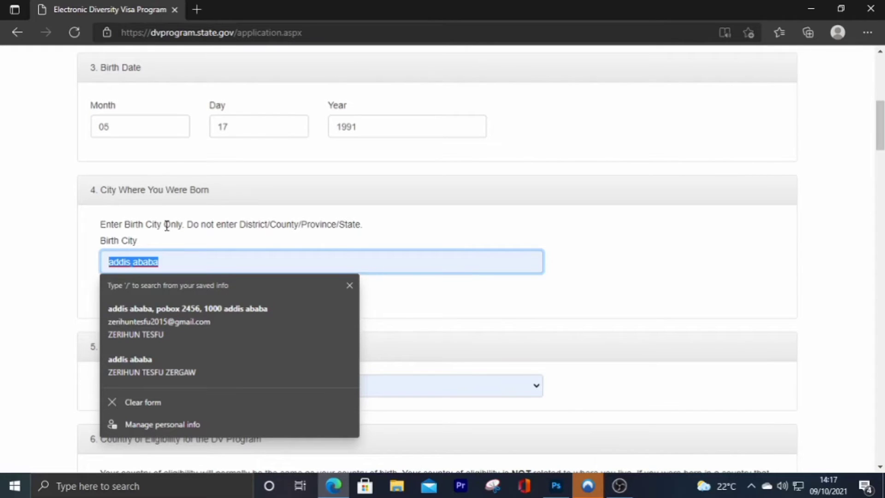
type("ADDIS ABABA")
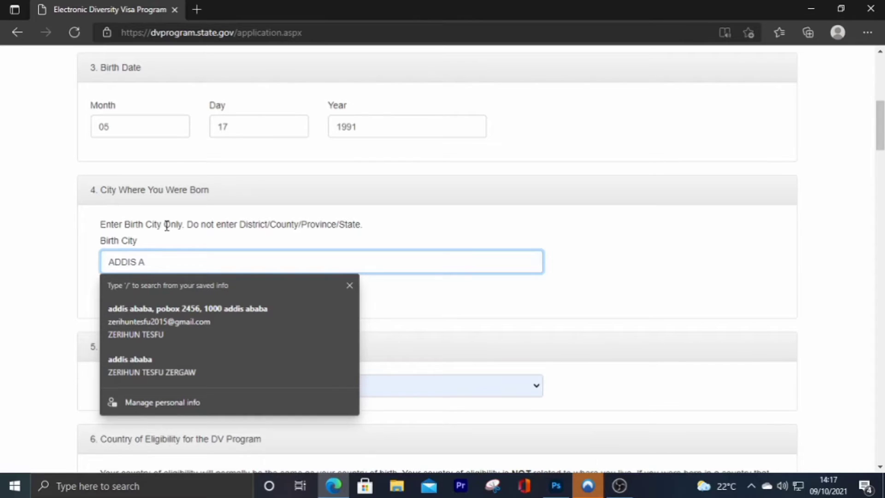
left_click(426, 304)
scroll(376, 294, "down", 5)
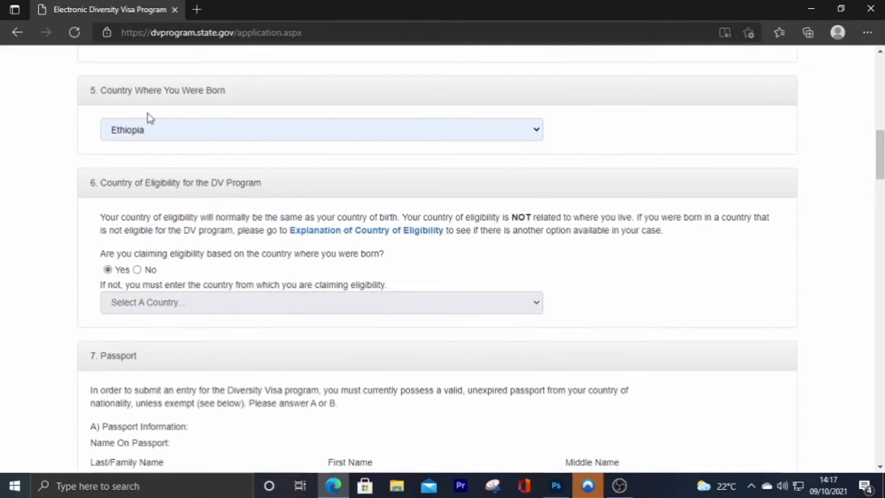
- Choose Ethiopia as the country of birth
left_click(149, 137)
scroll(144, 272, "down", 3)
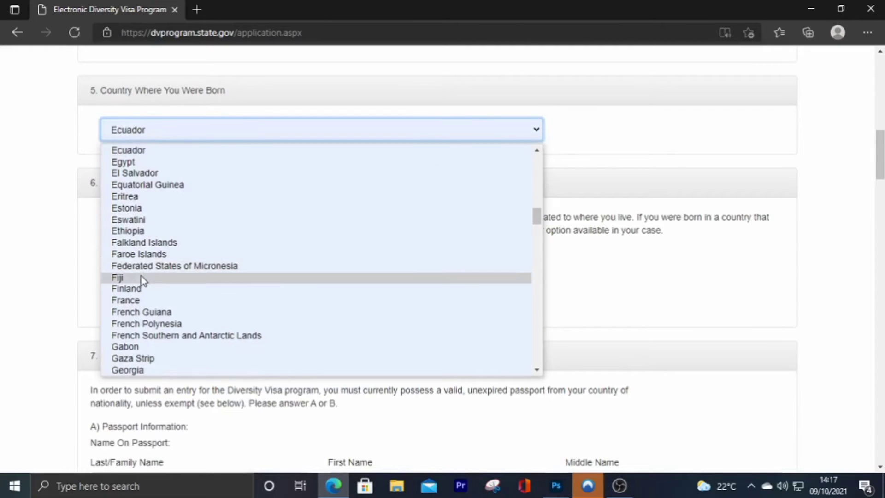
left_click(136, 231)
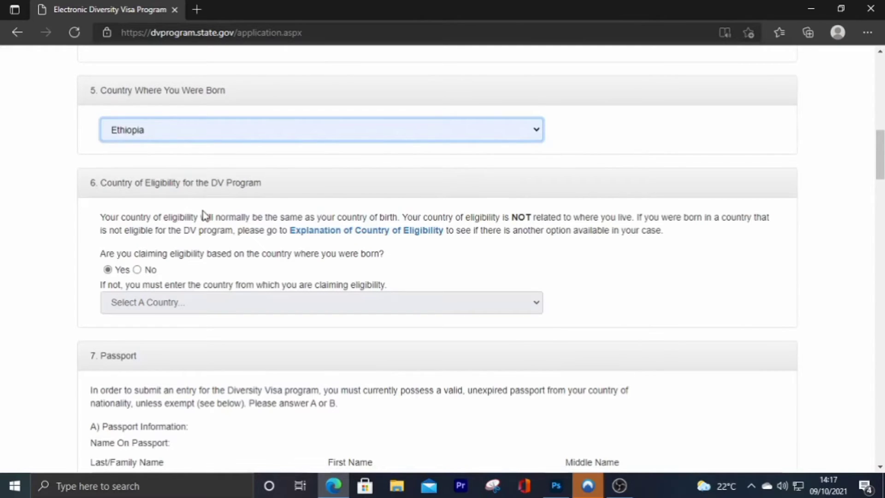
scroll(204, 212, "down", 1)
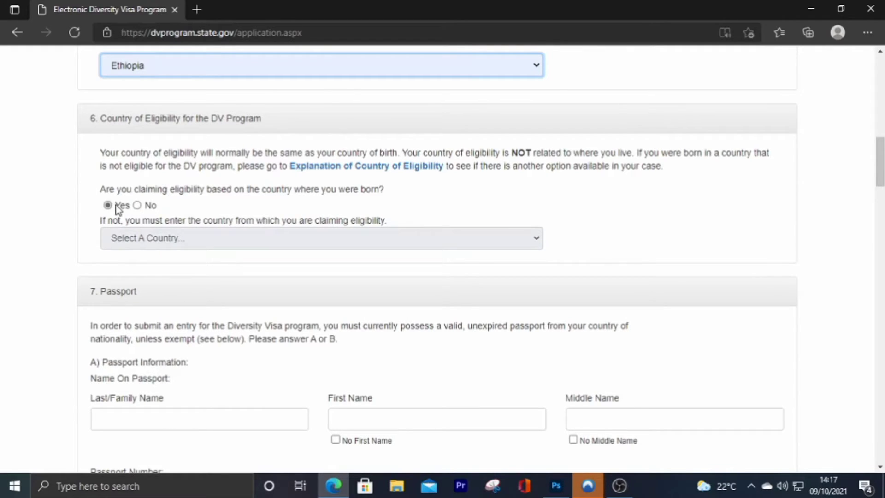
- Tick and then untick the Passport Exemption checkbox, leaving the exemption unclaimed
scroll(158, 247, "down", 5)
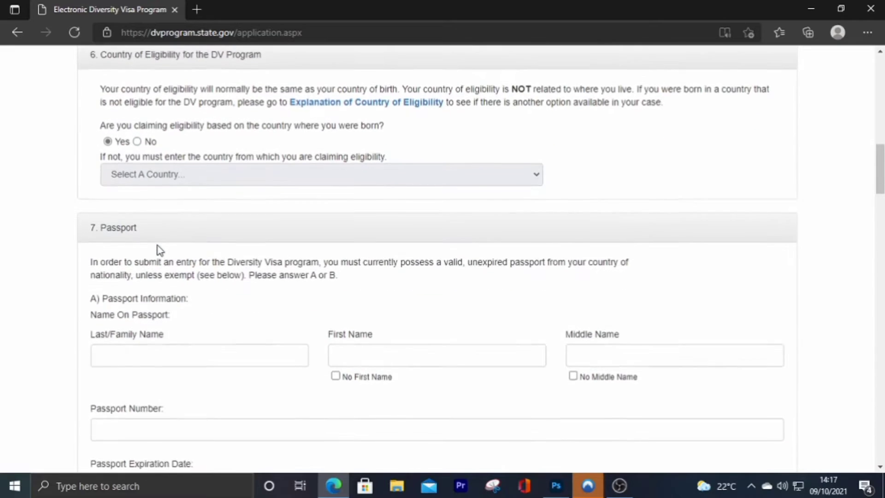
scroll(164, 230, "up", 3)
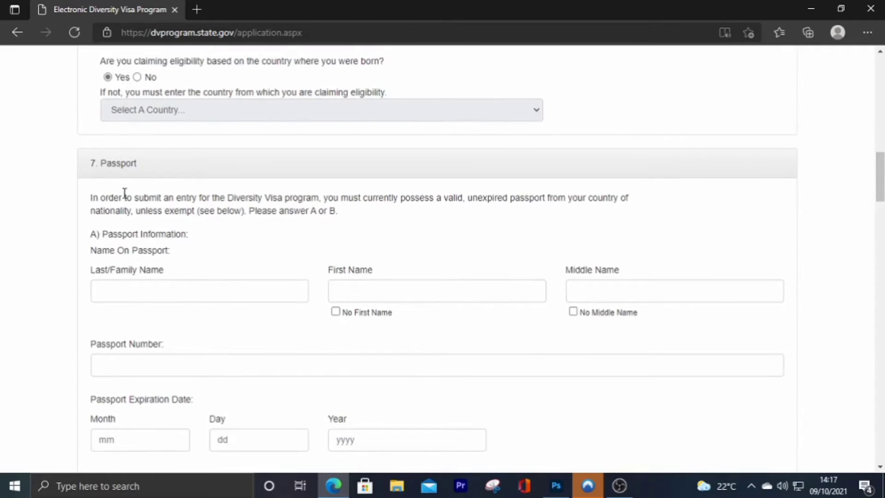
scroll(132, 193, "down", 1)
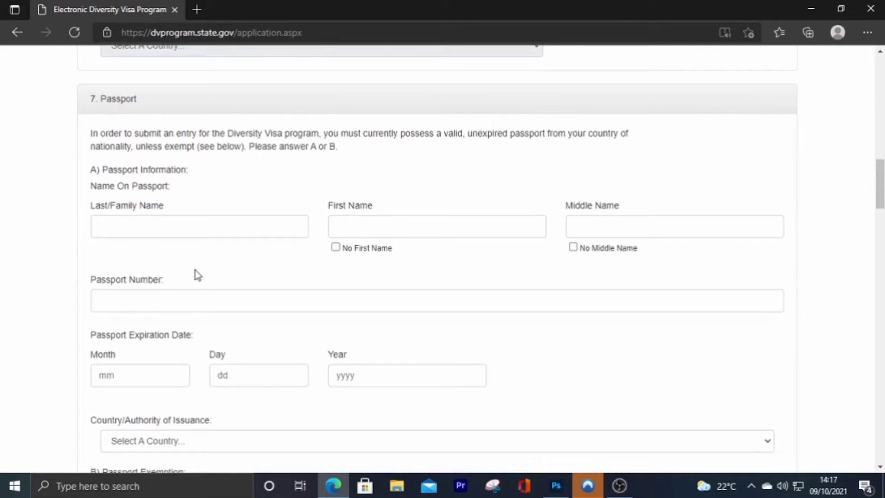
scroll(195, 273, "down", 1)
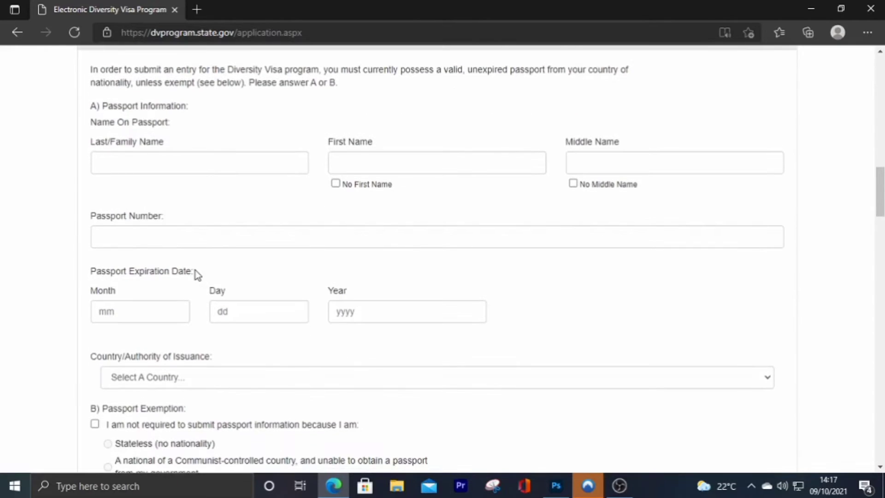
scroll(196, 273, "down", 2)
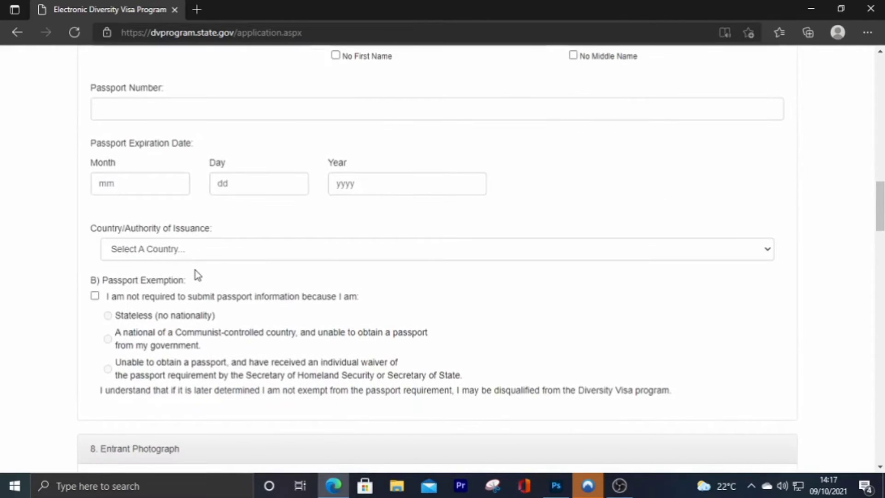
scroll(195, 272, "up", 3)
scroll(195, 272, "down", 3)
left_click(95, 296)
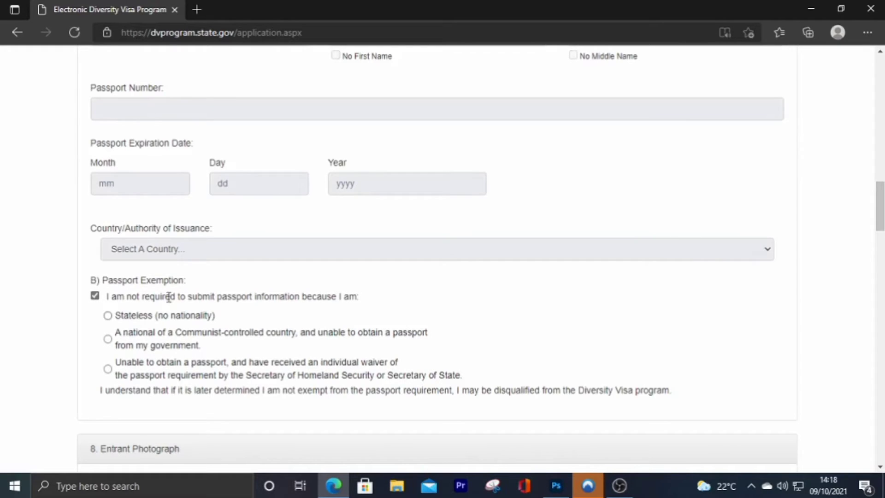
scroll(196, 197, "up", 2)
scroll(405, 355, "down", 5)
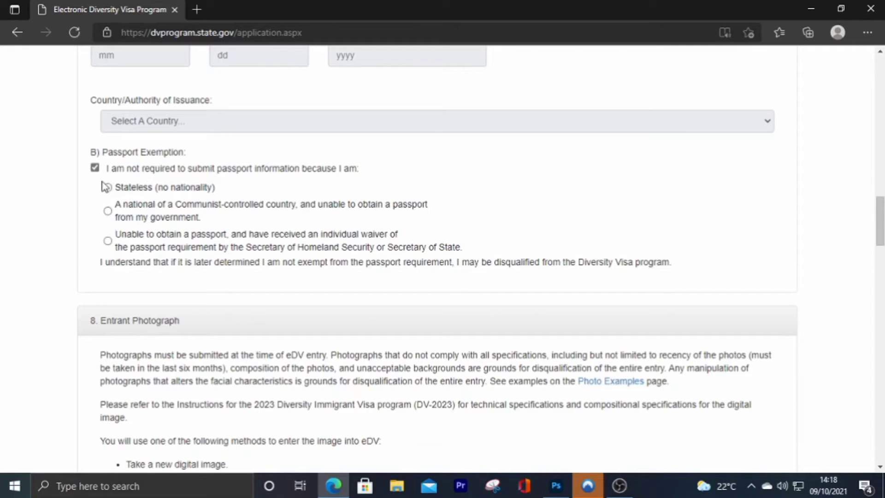
left_click(95, 168)
scroll(276, 276, "up", 8)
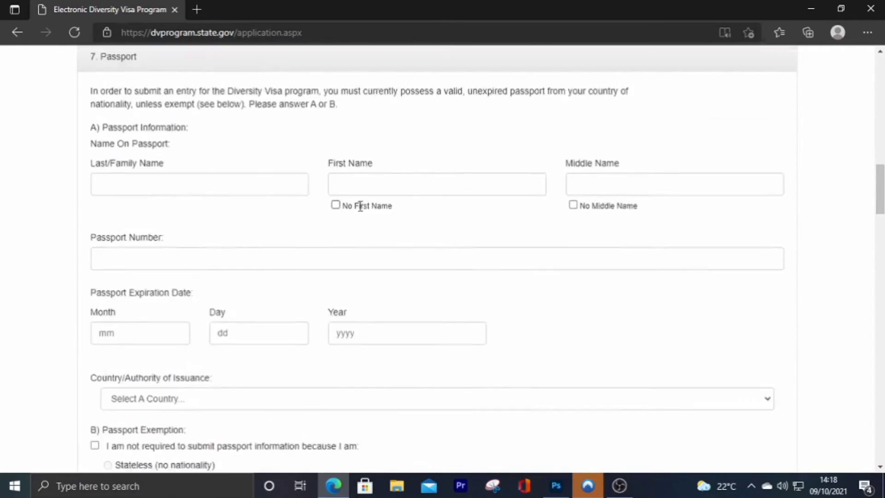
- Fill in the first, middle and last names on the passport using saved suggestions
left_click(362, 287)
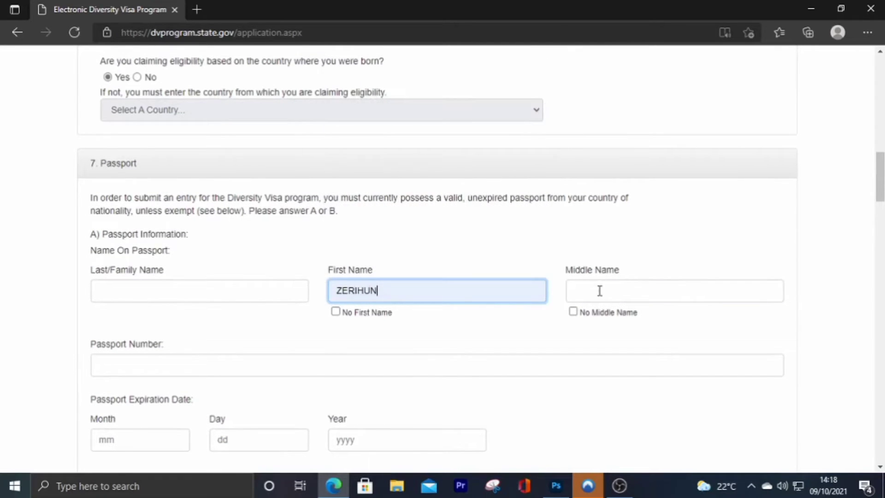
left_click(599, 290)
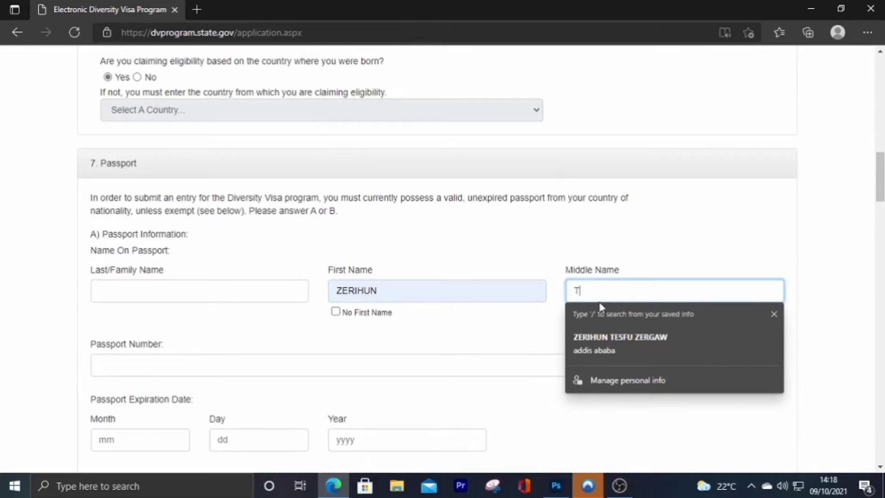
left_click(633, 341)
left_click(162, 286)
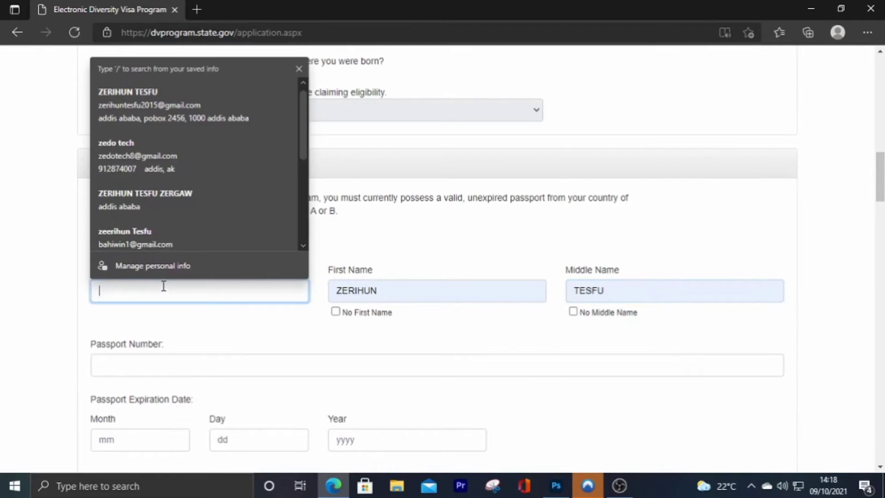
left_click(164, 339)
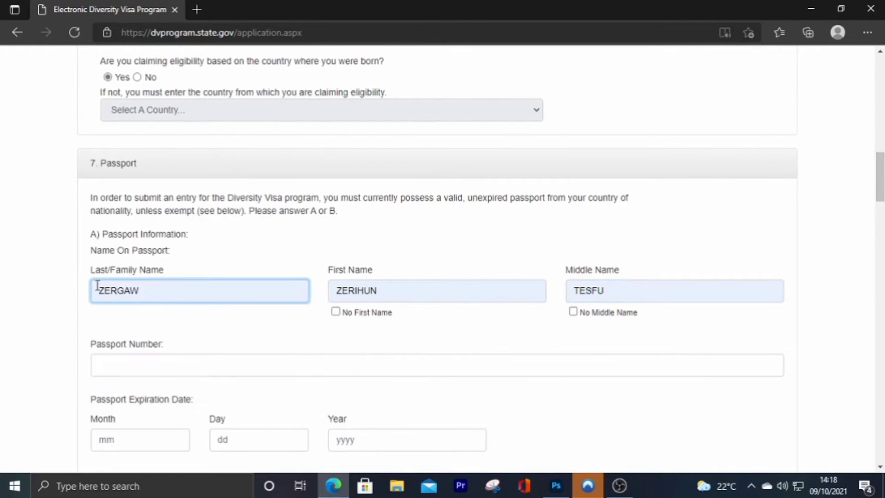
scroll(193, 258, "down", 3)
- Enter the saved passport number and set the expiration date to 06/05/2022
left_click(168, 237)
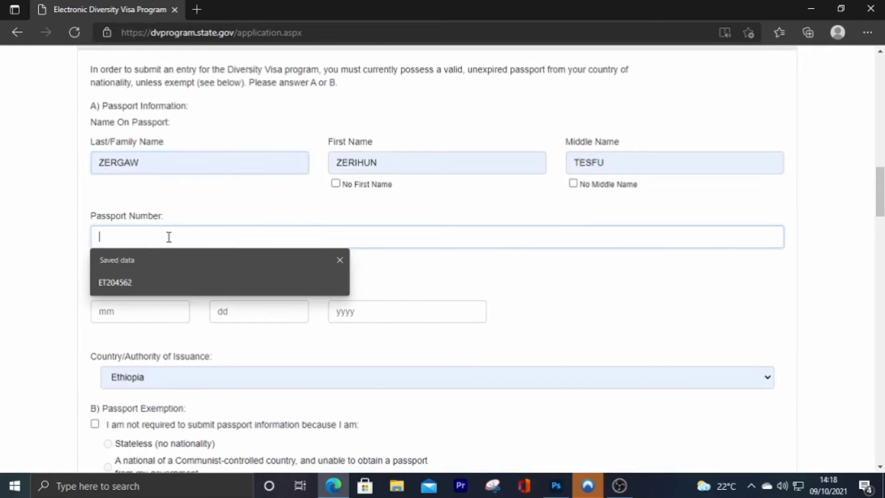
left_click(113, 282)
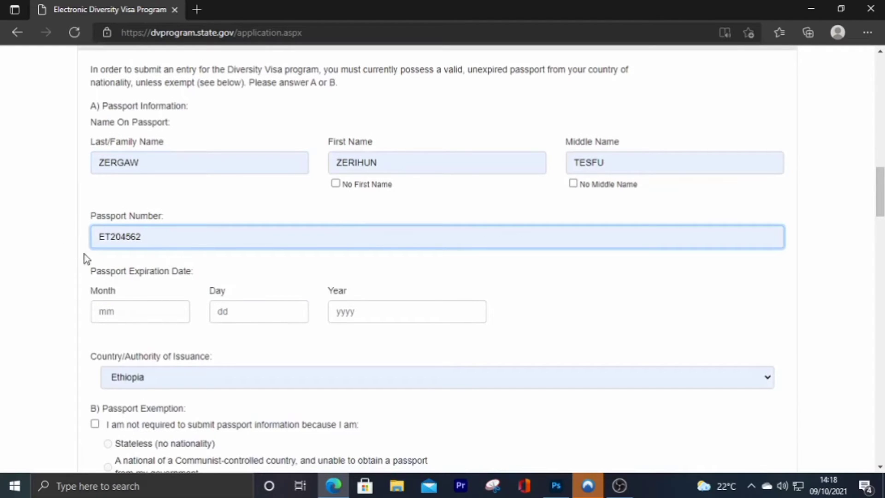
scroll(182, 284, "down", 1)
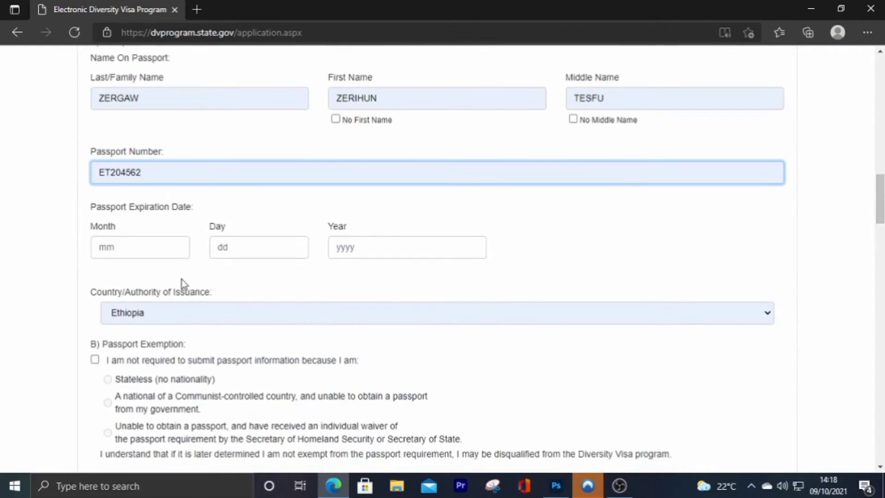
left_click(369, 252)
left_click(358, 303)
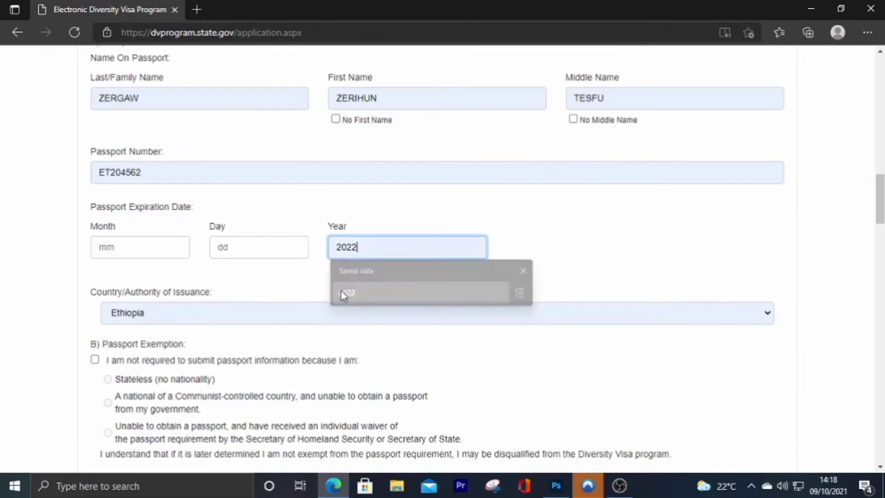
left_click(241, 244)
left_click(232, 293)
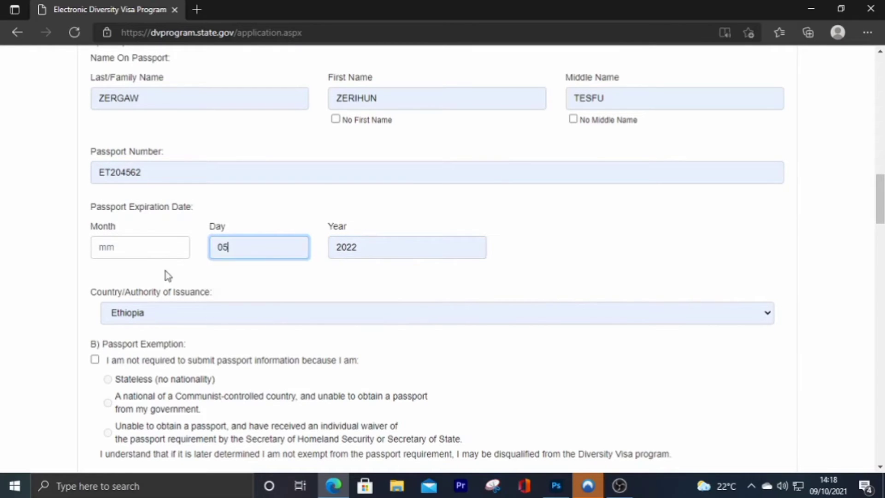
left_click(129, 248)
left_click(113, 290)
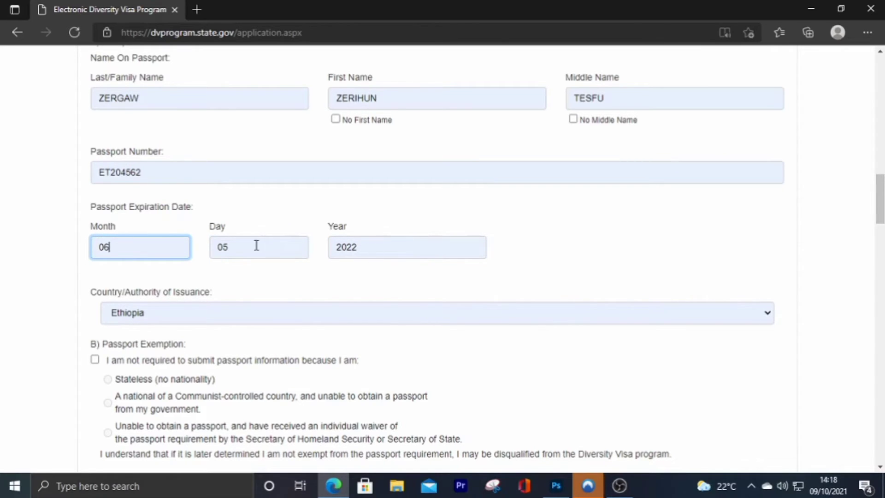
scroll(286, 281, "down", 2)
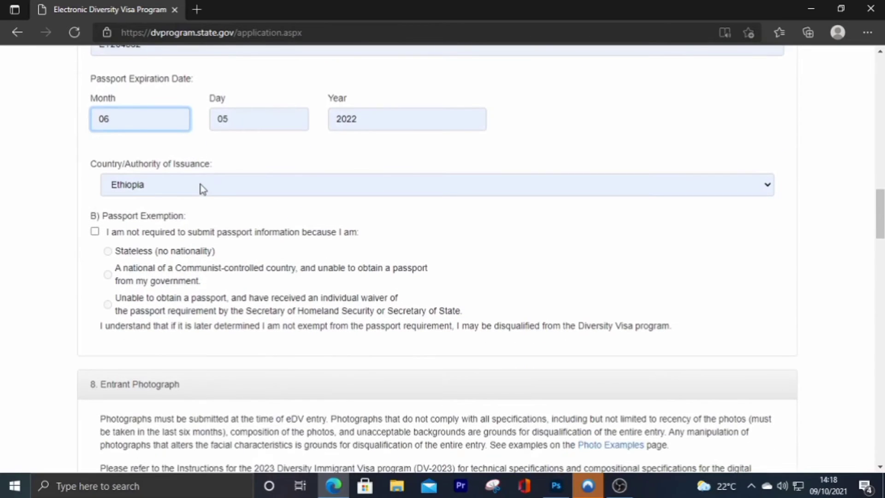
- Set the passport's country of issuance to Ethiopia
left_click(200, 185)
scroll(187, 258, "up", 1)
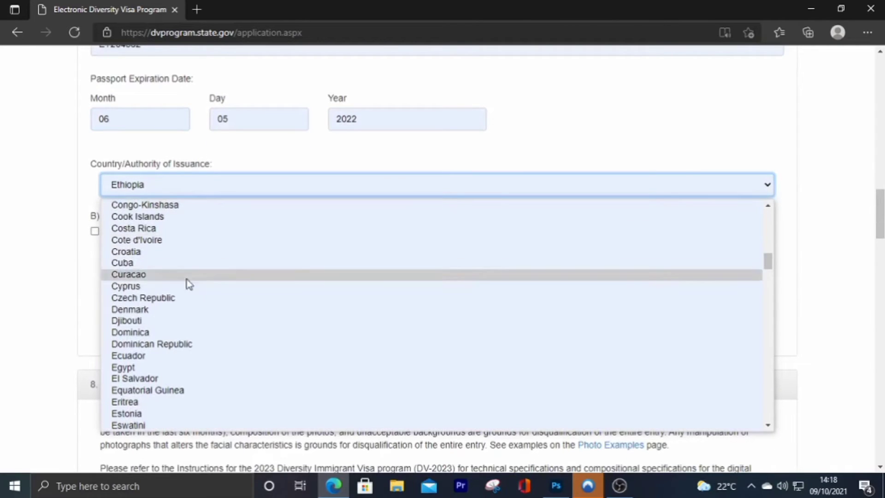
key("e")
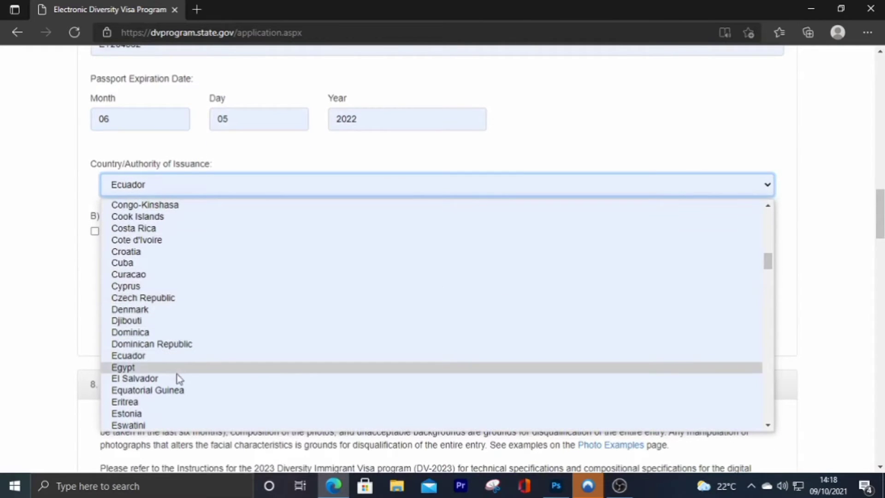
scroll(129, 393, "down", 1)
left_click(129, 401)
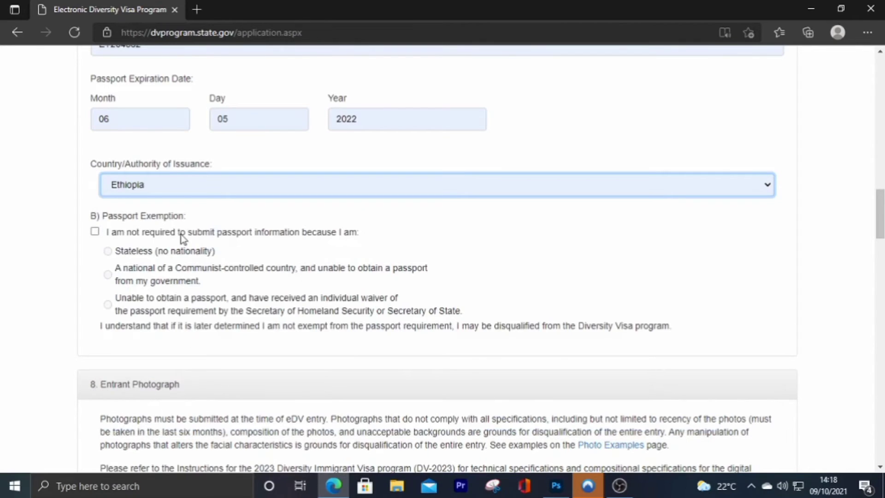
scroll(174, 200, "down", 3)
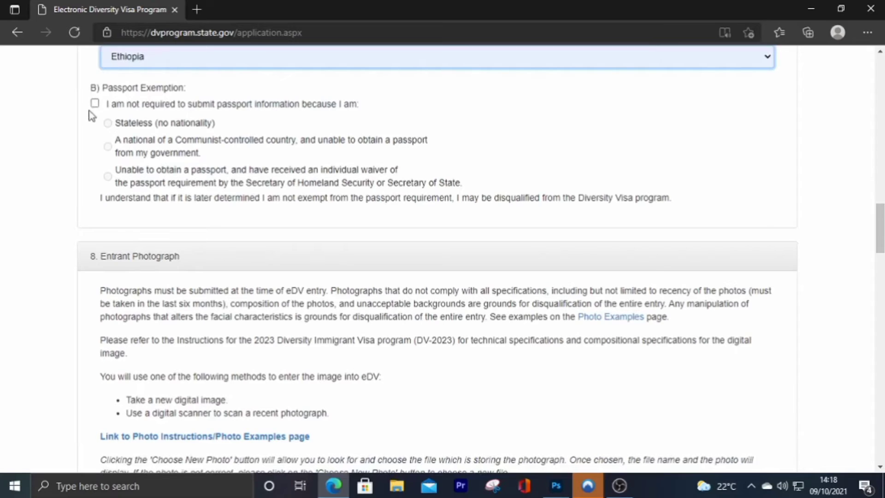
- Upload zzzzz.jpeg from the Desktop as the entrant photograph
scroll(253, 293, "down", 4)
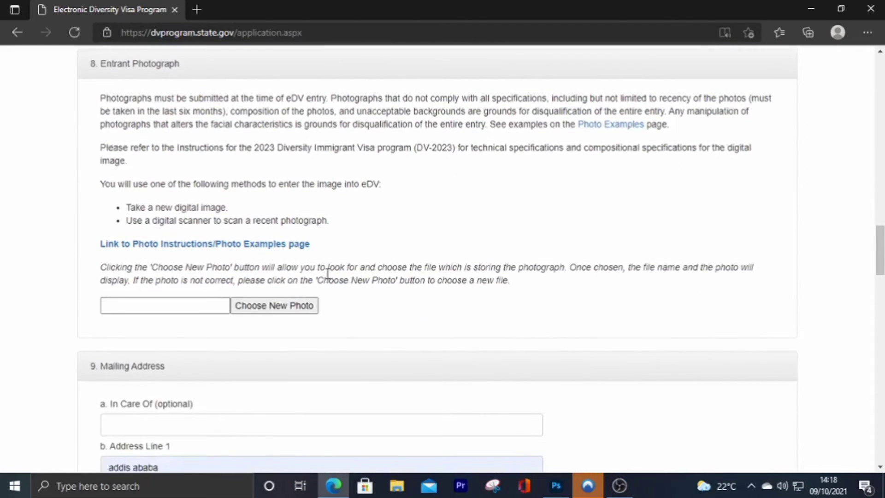
scroll(272, 241, "down", 1)
scroll(146, 172, "up", 3)
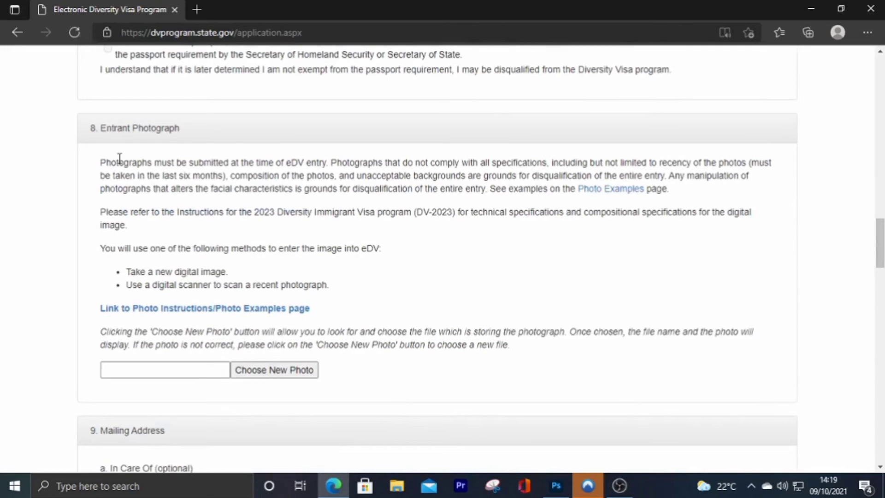
scroll(235, 272, "down", 1)
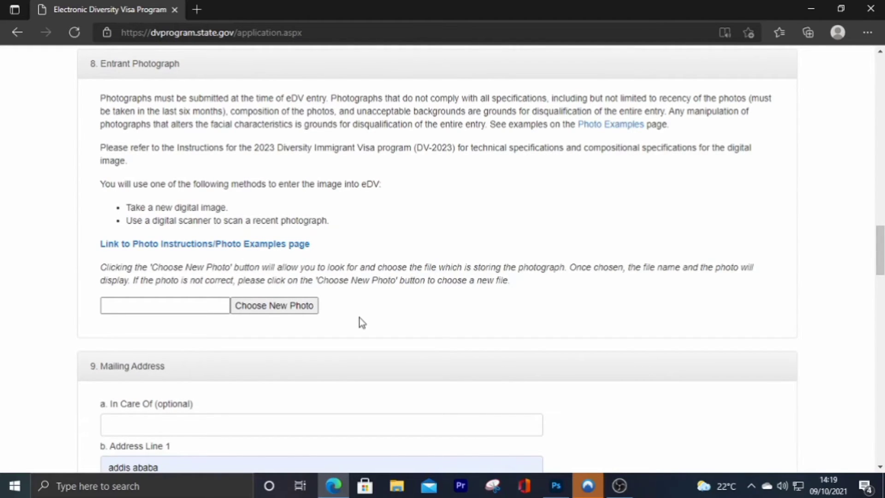
scroll(360, 318, "down", 1)
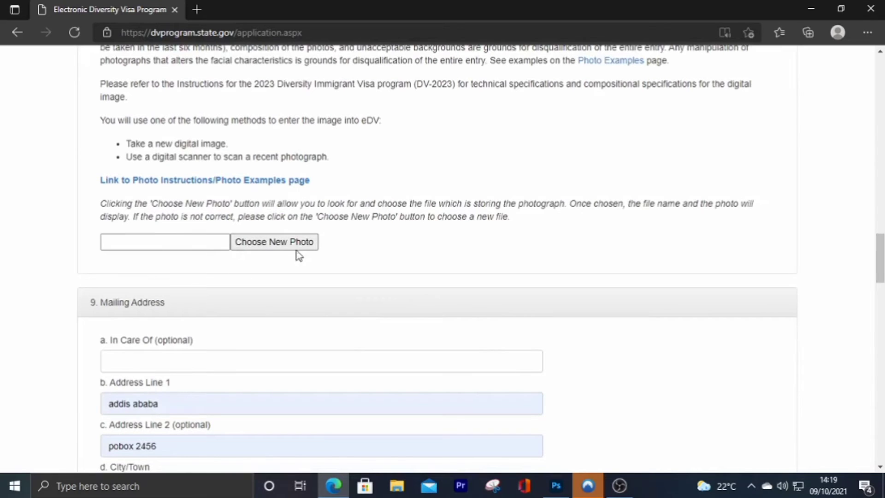
left_click(257, 251)
left_click(52, 127)
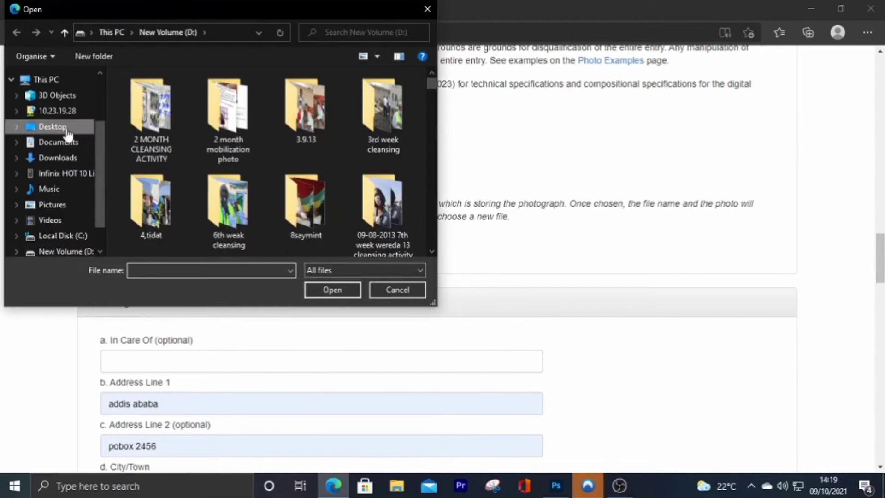
scroll(346, 178, "down", 2)
scroll(277, 194, "down", 3)
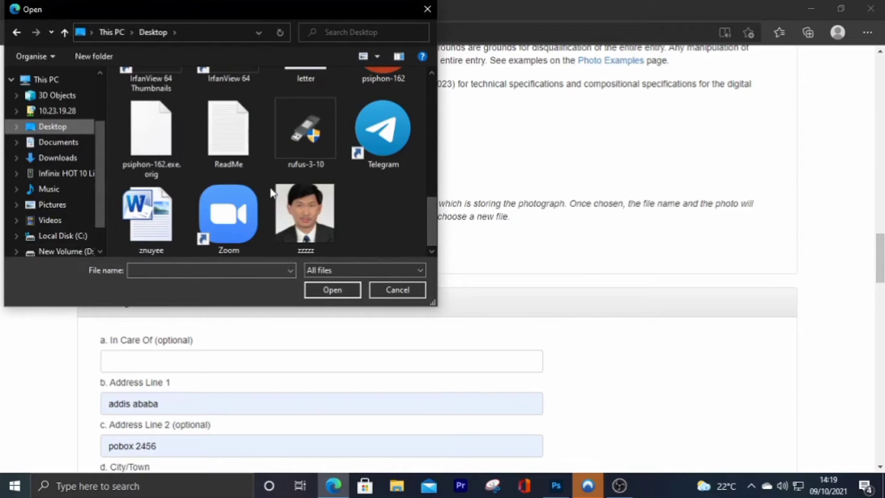
left_click(306, 221)
left_click(331, 291)
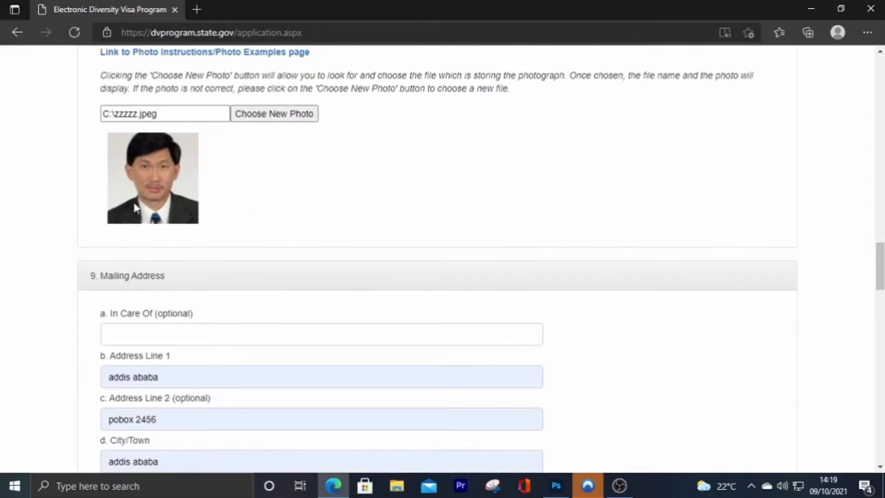
scroll(223, 162, "down", 4)
scroll(203, 148, "up", 6)
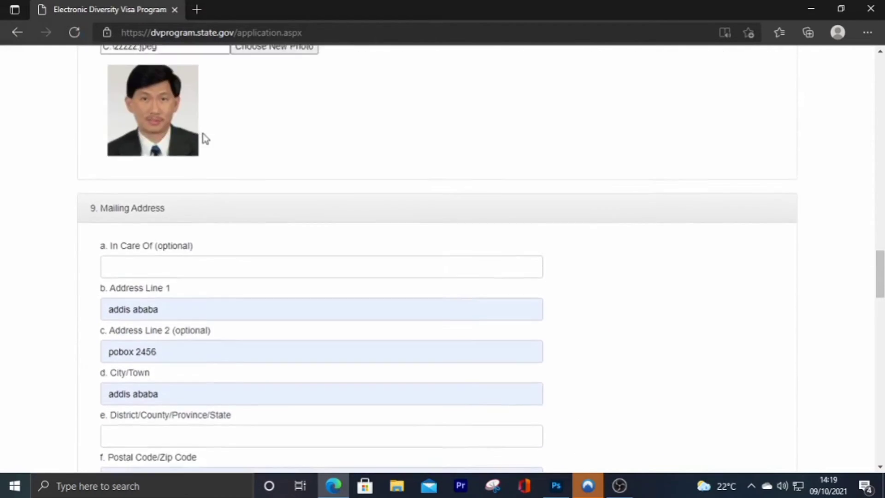
- Review Address Line 1 and insert the missing space in Address Line 2's PO box entry
scroll(175, 176, "down", 6)
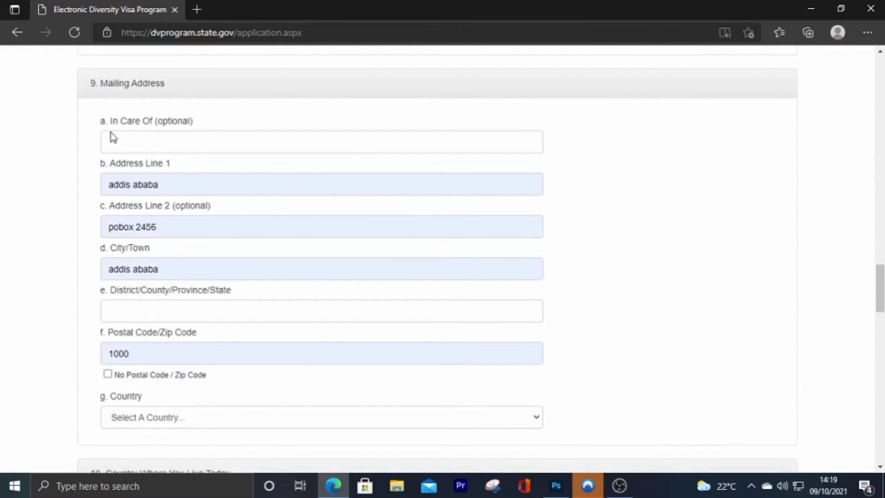
left_click(178, 184)
left_click_drag(178, 184, 110, 182)
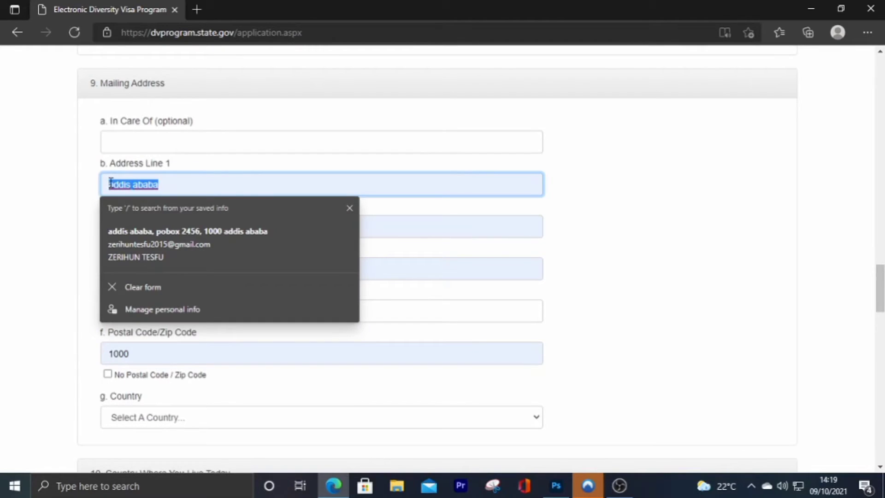
left_click(205, 188)
left_click(242, 169)
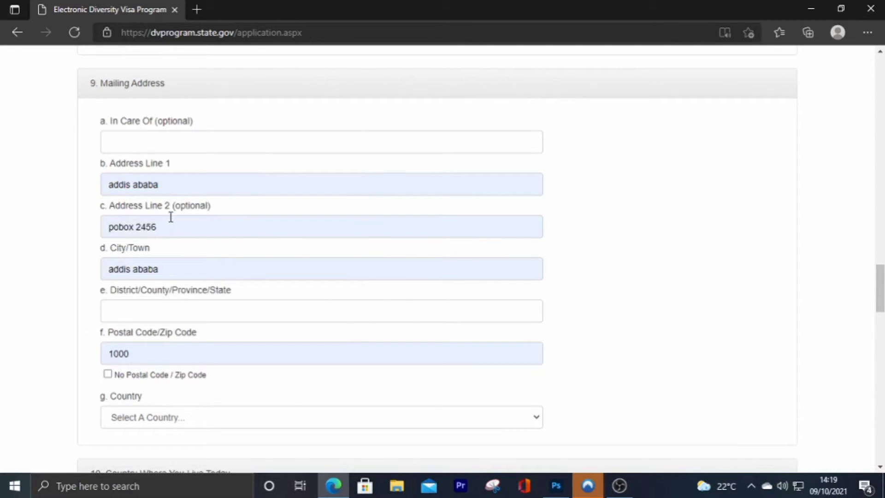
left_click_drag(180, 188, 85, 194)
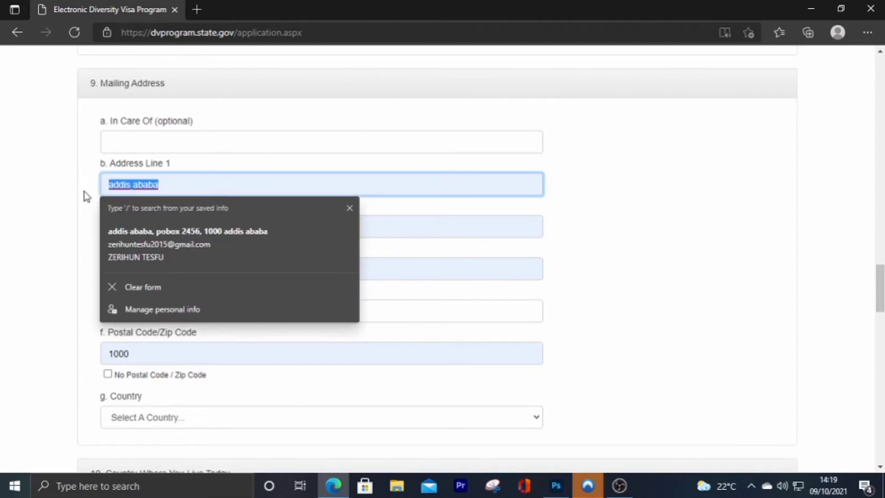
left_click(199, 187)
left_click(191, 245)
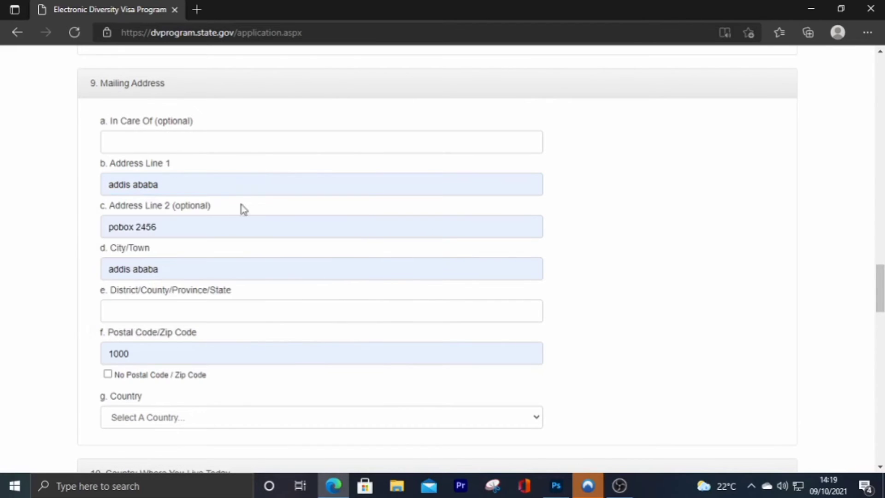
left_click(119, 226)
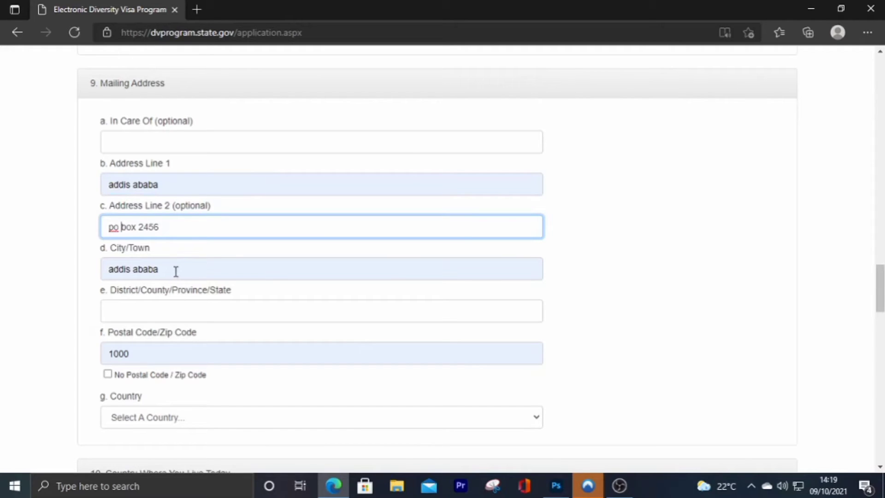
scroll(176, 280, "down", 1)
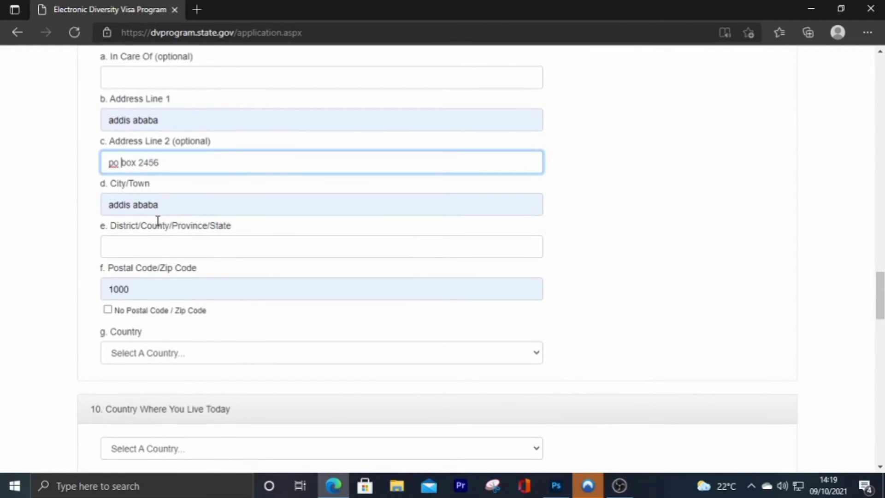
- Set District/Province to the capitalised 'Ethiopia' and review the city and postal code entries
left_click(140, 248)
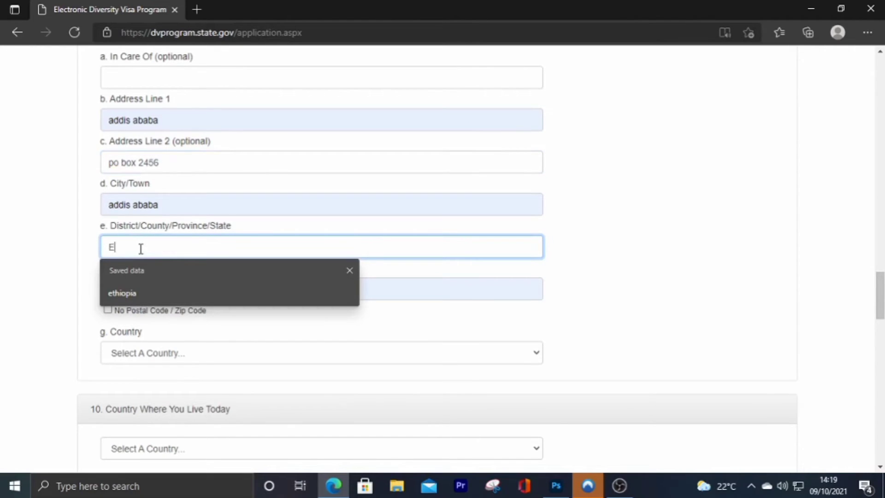
type("E")
left_click(125, 293)
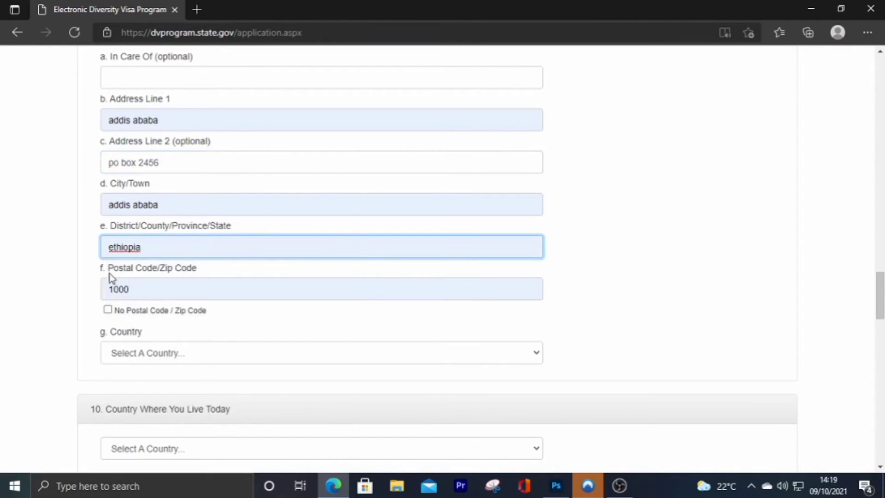
right_click(122, 249)
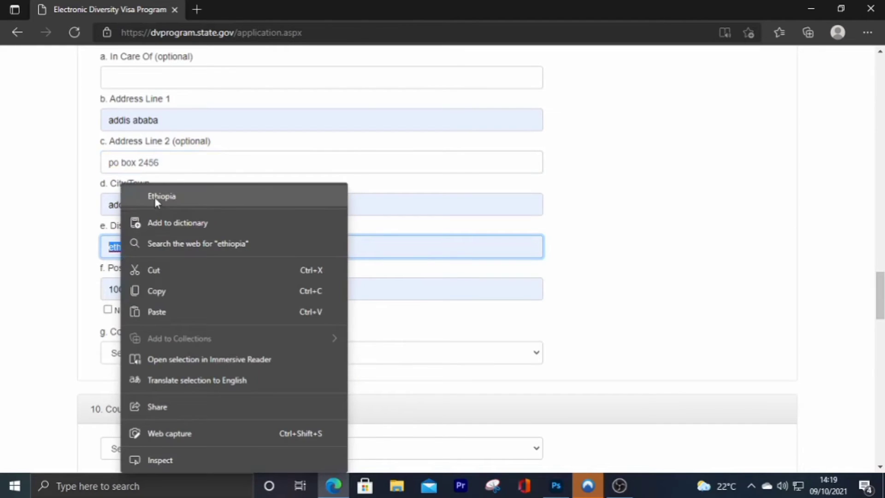
left_click(154, 197)
left_click(304, 214)
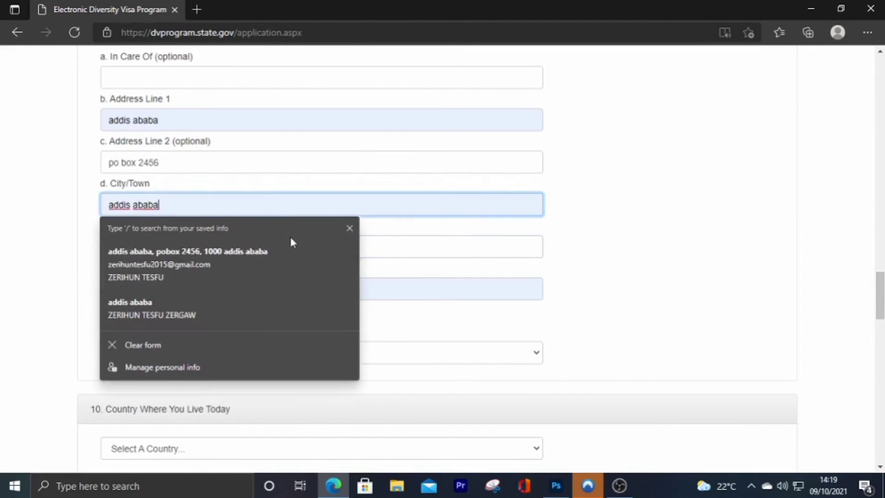
left_click(597, 279)
scroll(184, 277, "down", 2)
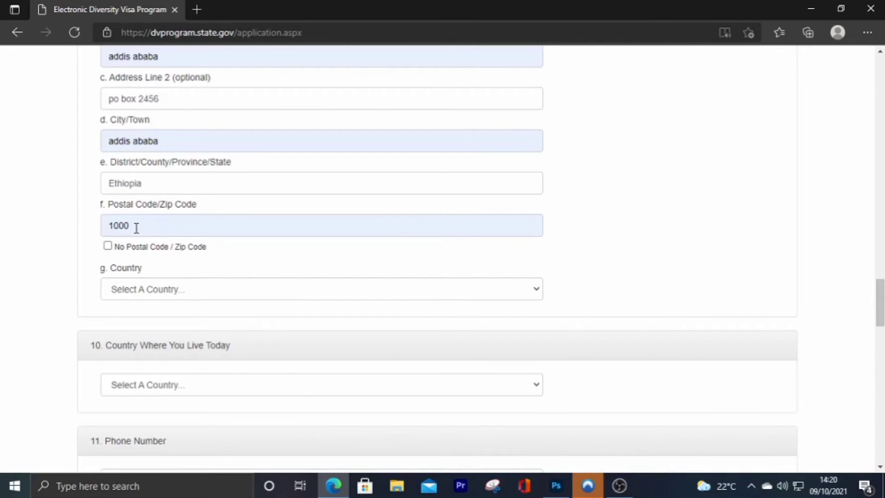
left_click(177, 228)
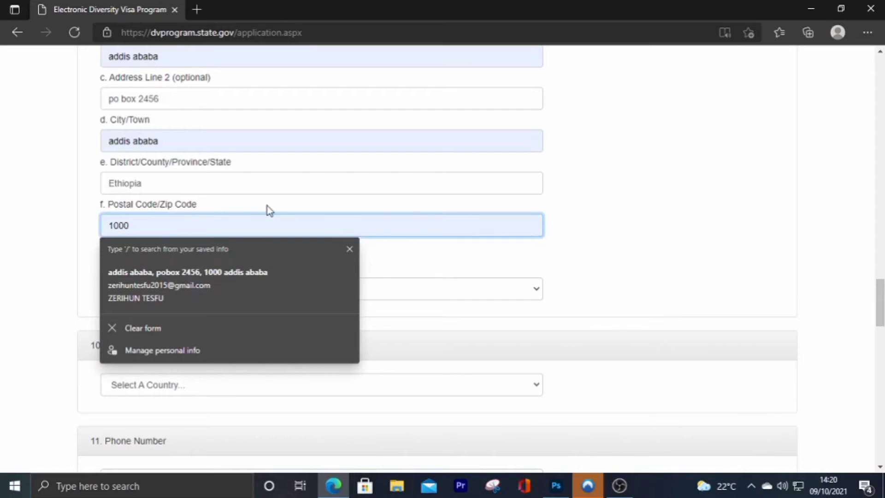
left_click(265, 210)
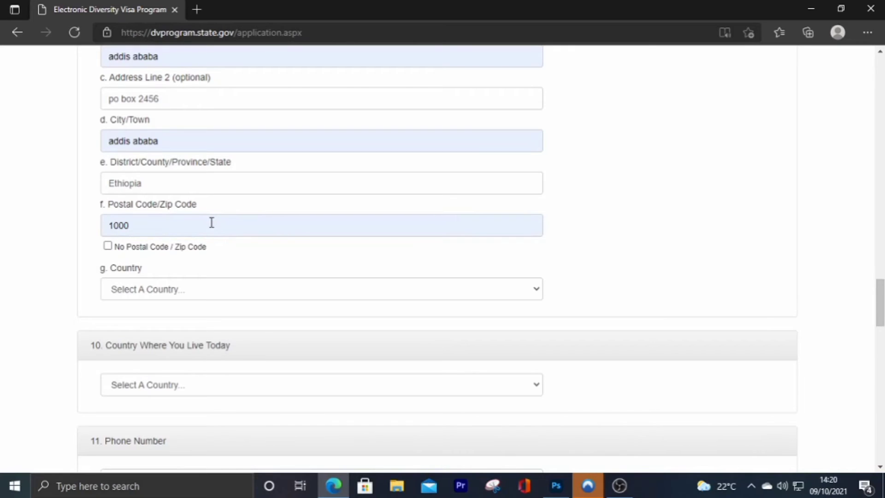
scroll(212, 222, "down", 2)
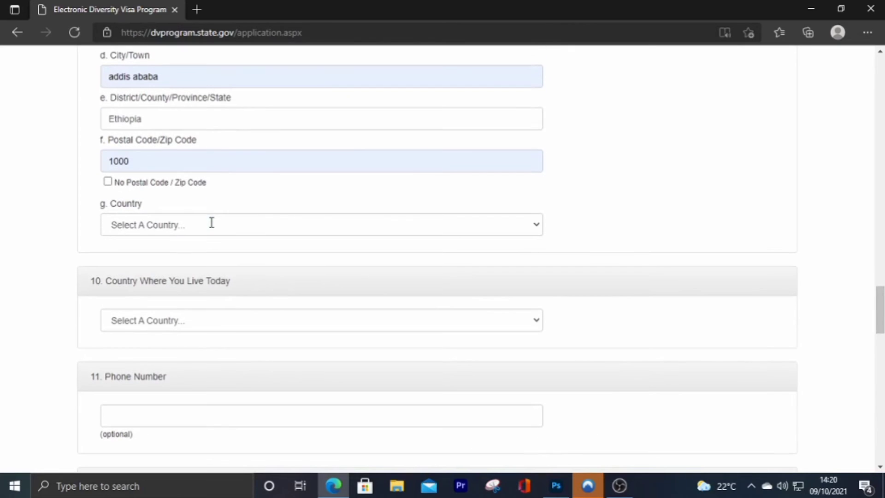
- Set the mailing address country to Ethiopia
left_click(148, 224)
scroll(159, 341, "down", 2)
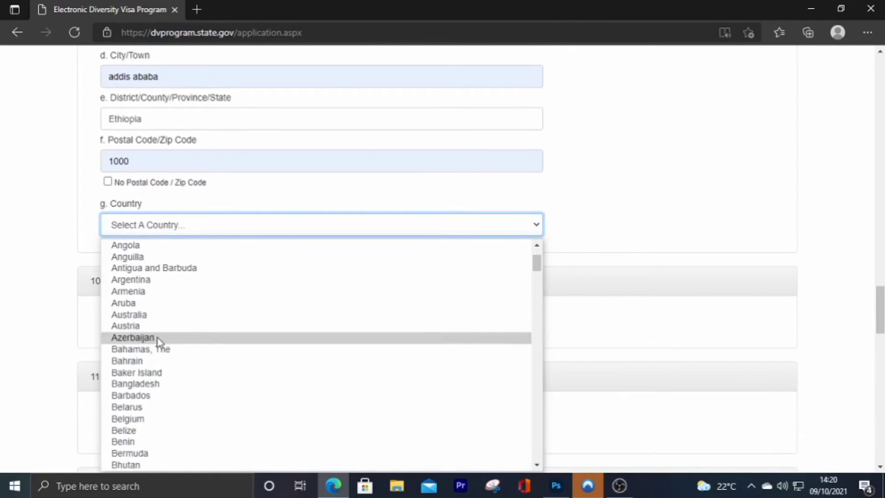
key("e")
scroll(170, 378, "down", 1)
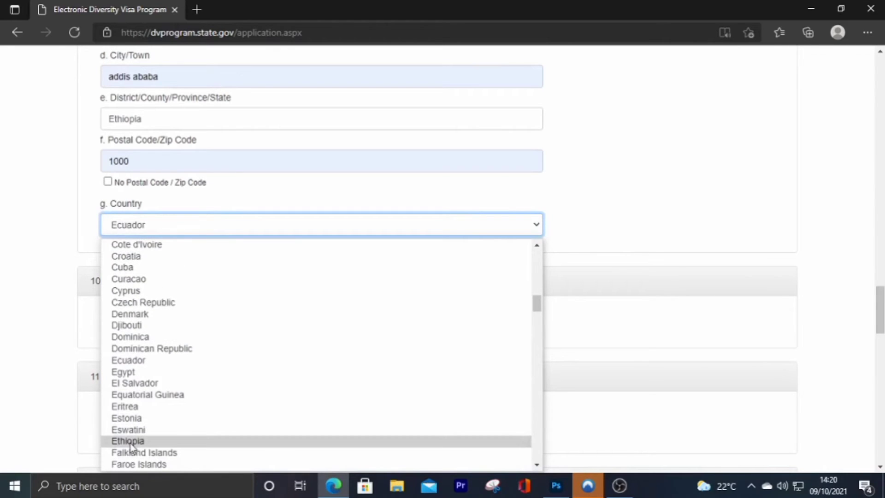
left_click(128, 441)
scroll(154, 223, "down", 2)
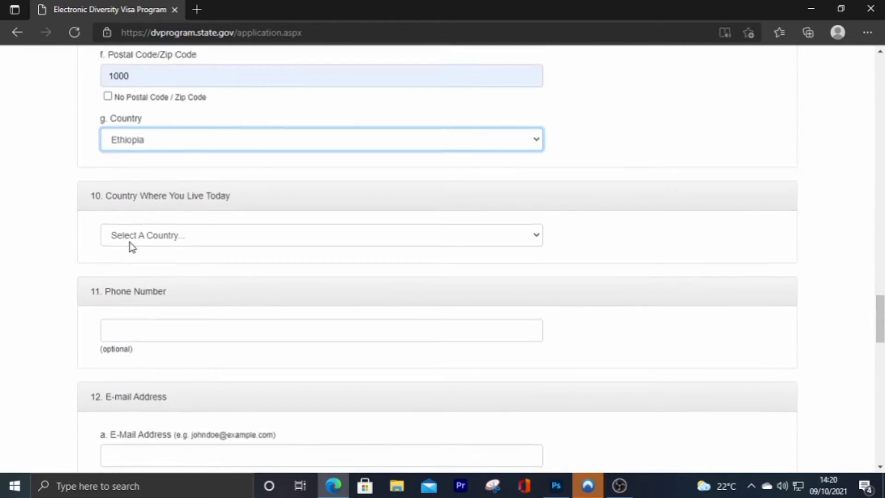
scroll(132, 248, "down", 1)
- Choose Ethiopia as the country where the entrant lives today
left_click(179, 196)
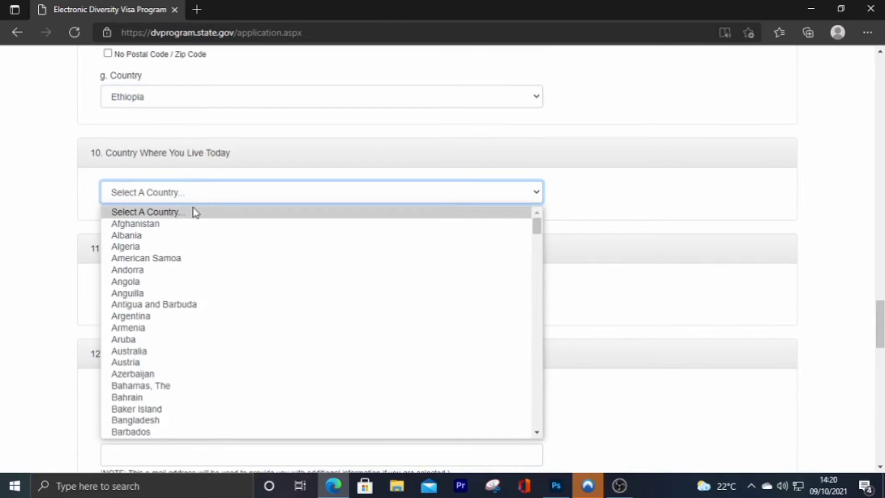
scroll(166, 316, "down", 2)
key("e")
scroll(151, 346, "down", 2)
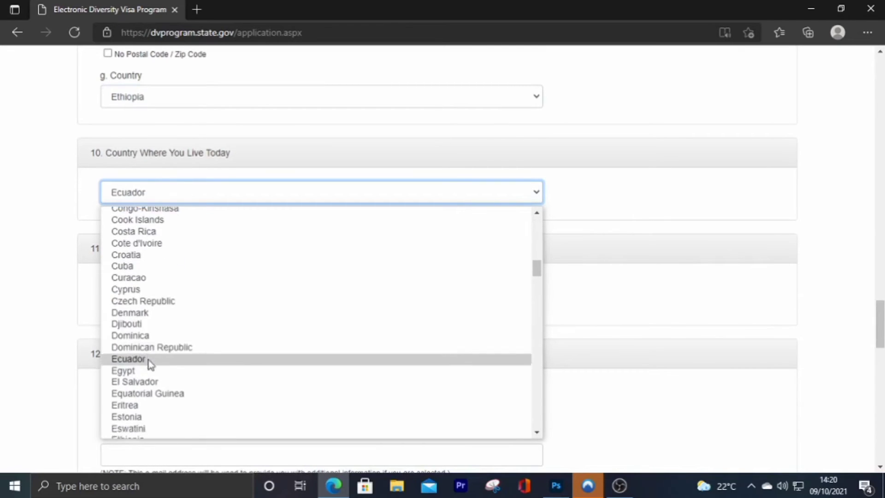
scroll(148, 364, "down", 2)
left_click(150, 373)
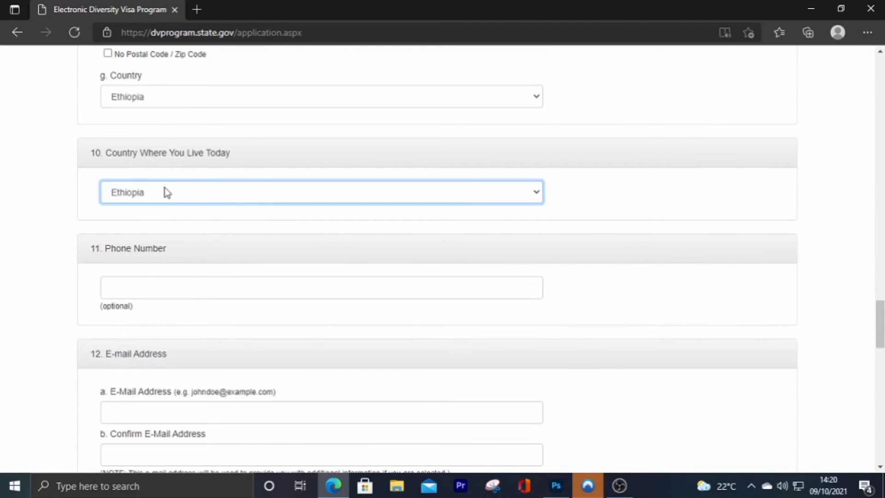
scroll(235, 210, "down", 2)
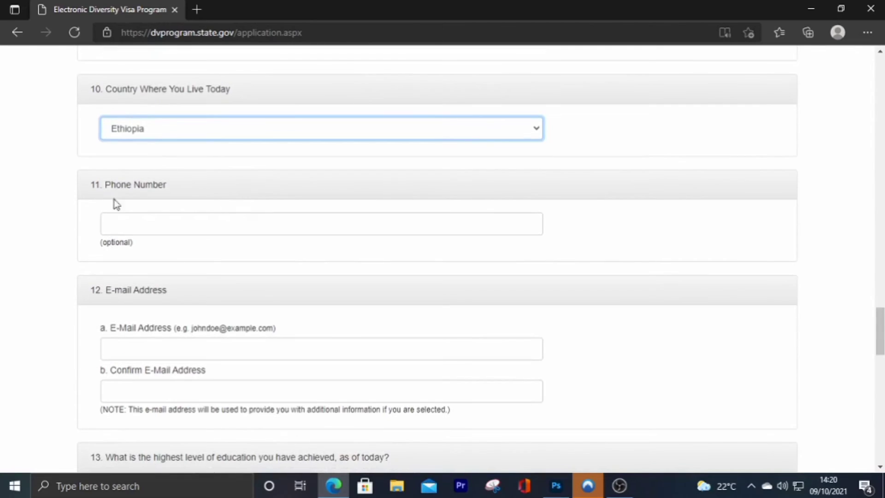
- Enter the entrant's phone number in the Phone Number field
left_click(113, 227)
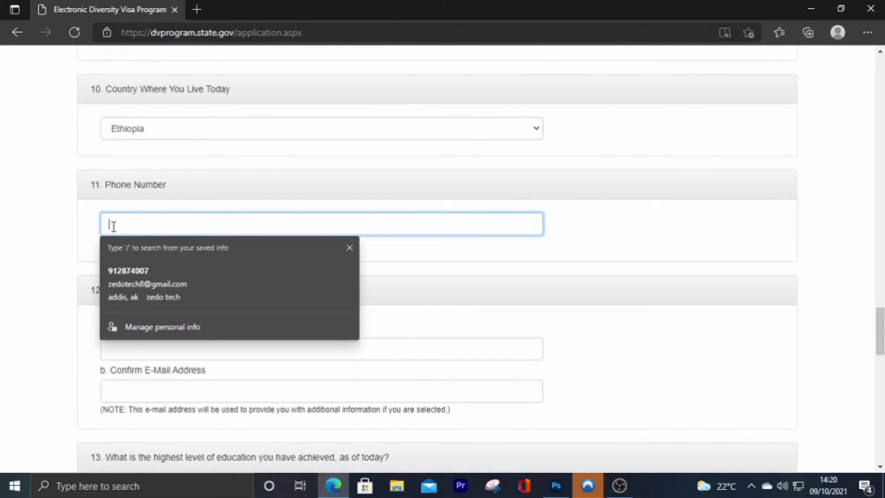
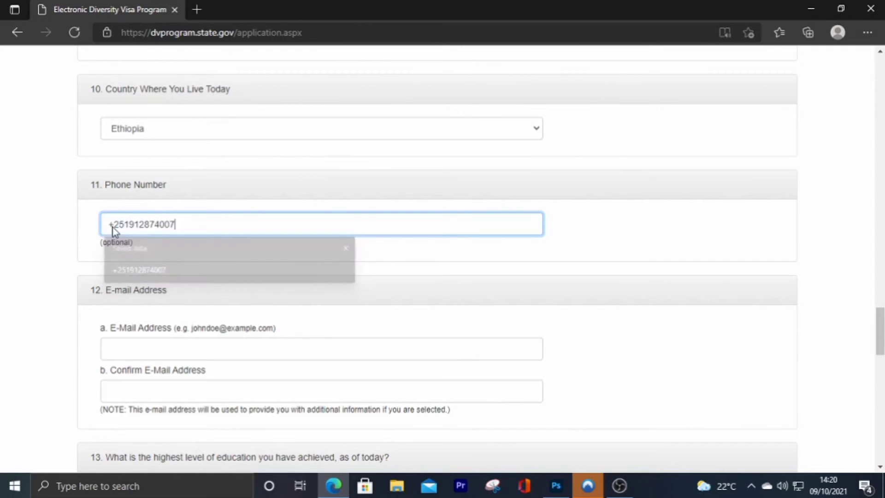
scroll(201, 263, "down", 1)
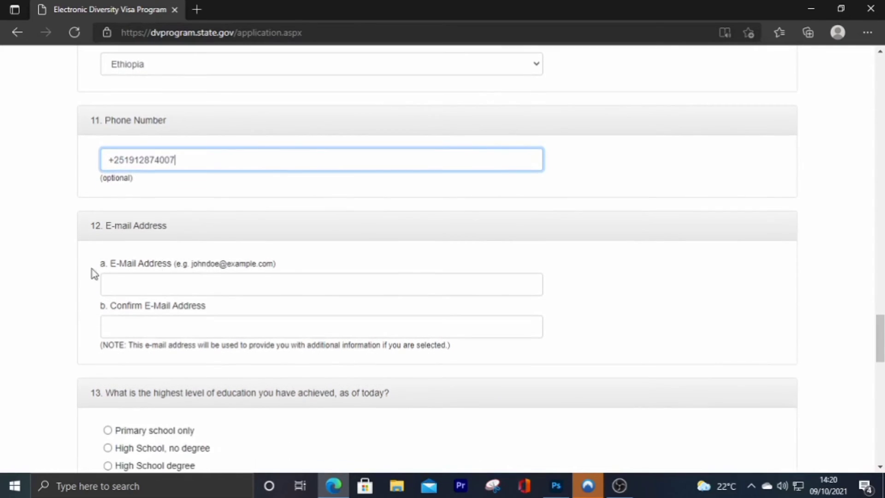
scroll(166, 279, "down", 1)
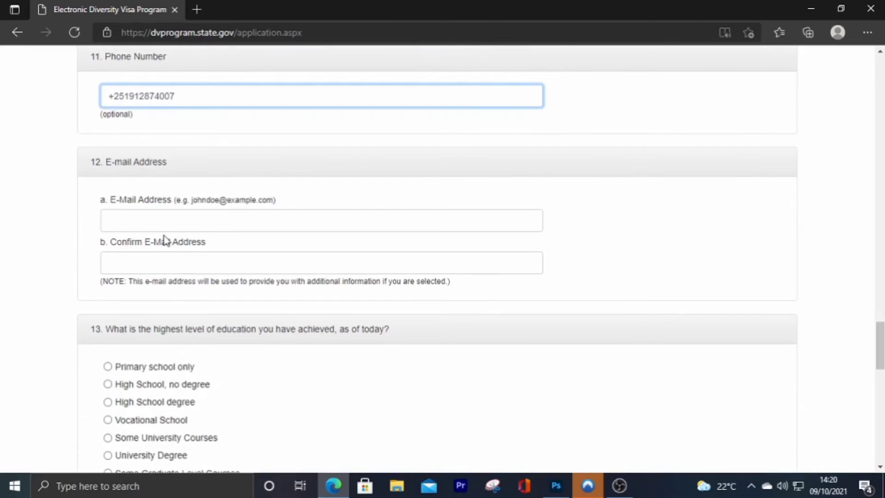
- Fill both e-mail fields with the saved e-mail address and check the confirmation entry
left_click(129, 220)
type("z")
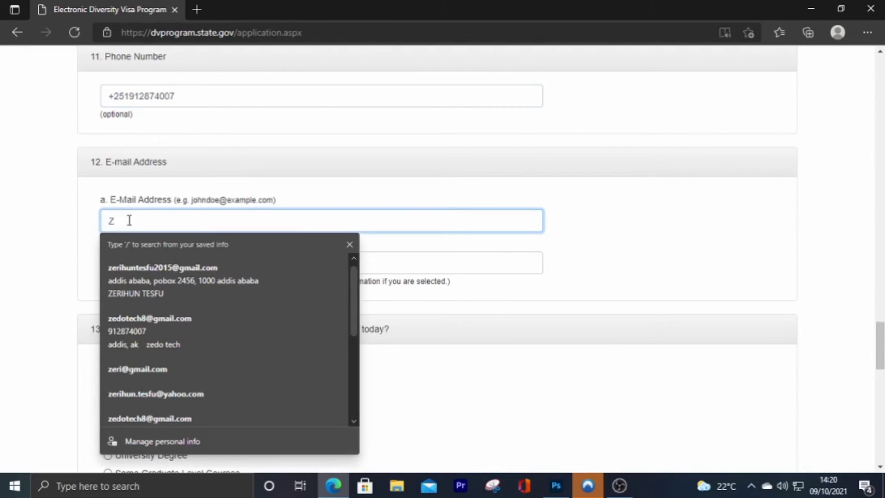
key("BackSpace")
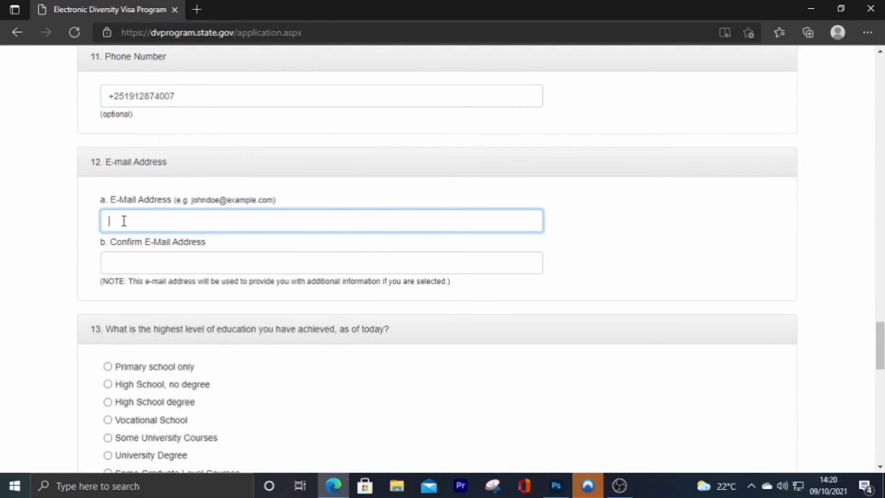
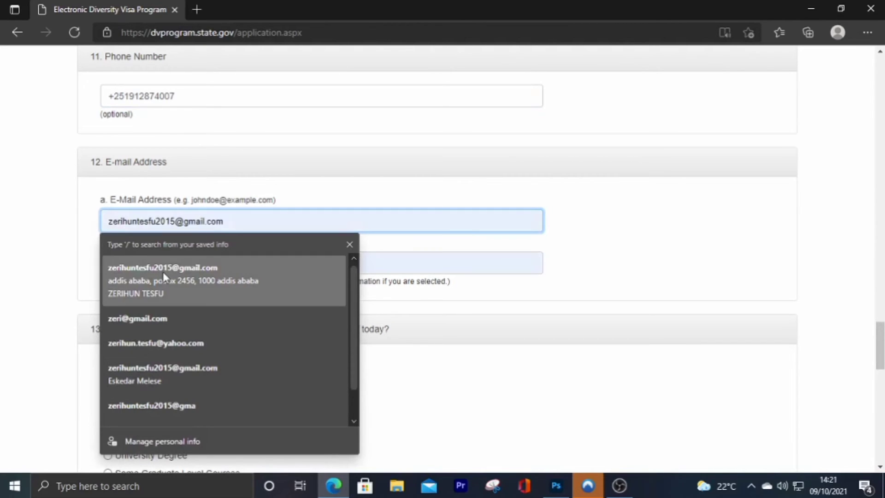
left_click(162, 272)
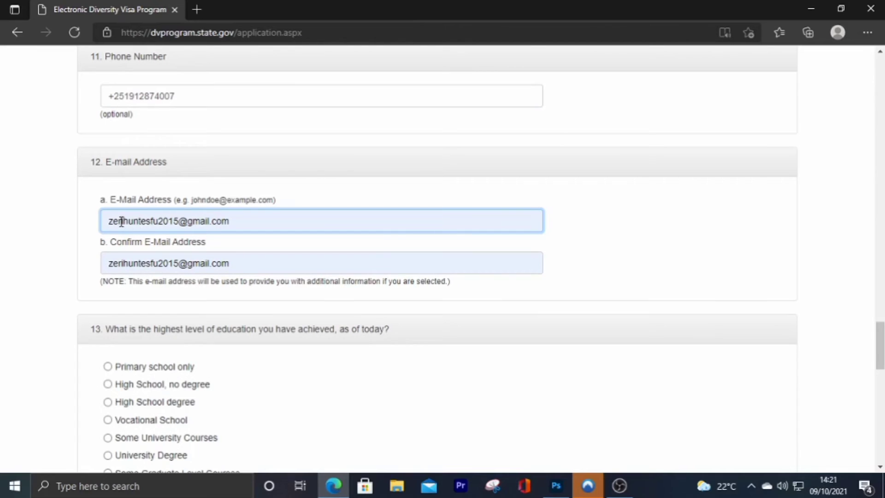
left_click(112, 264)
left_click_drag(113, 265, 228, 265)
left_click(229, 265)
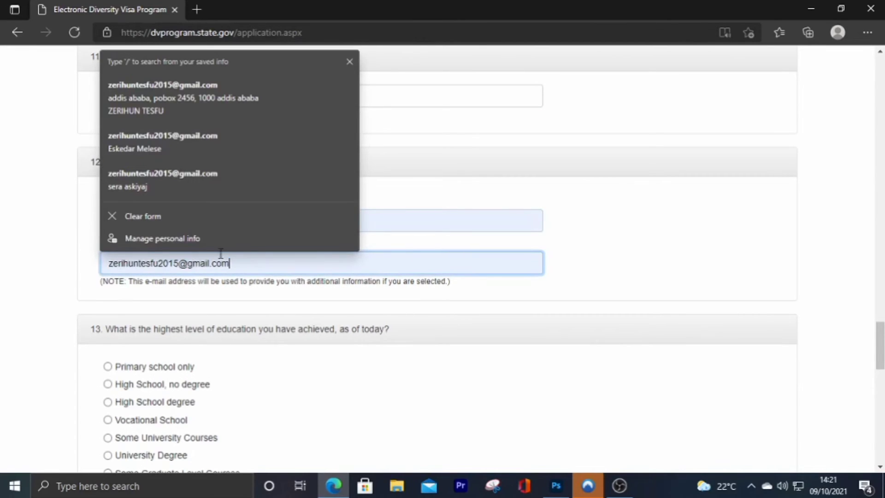
left_click(397, 197)
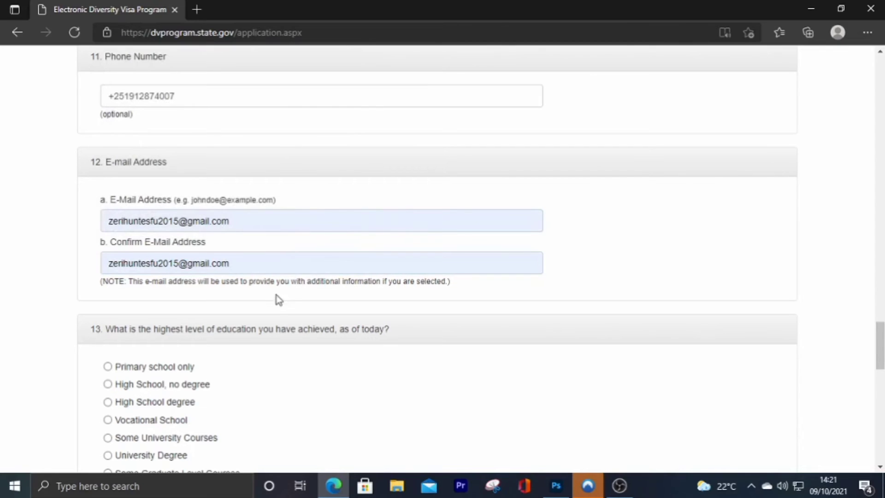
scroll(275, 299, "down", 2)
scroll(276, 302, "down", 2)
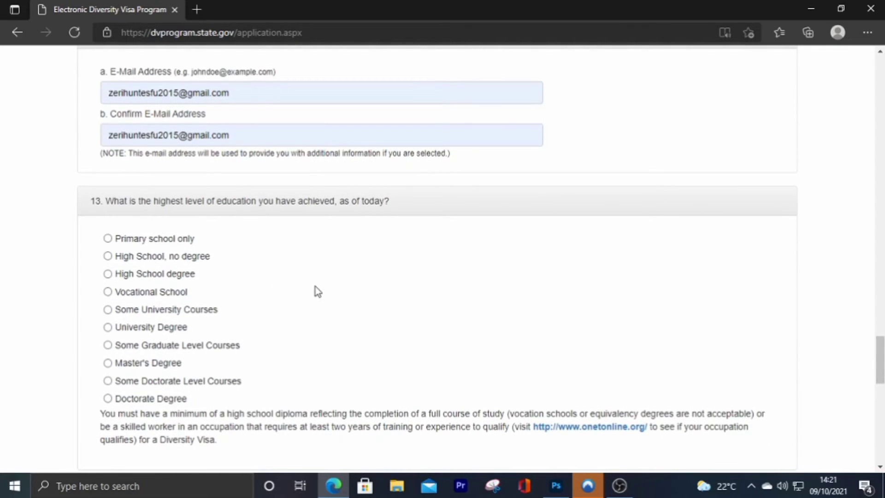
- Select University Degree as the highest education level in question 13, then move on to marital status
scroll(294, 277, "down", 2)
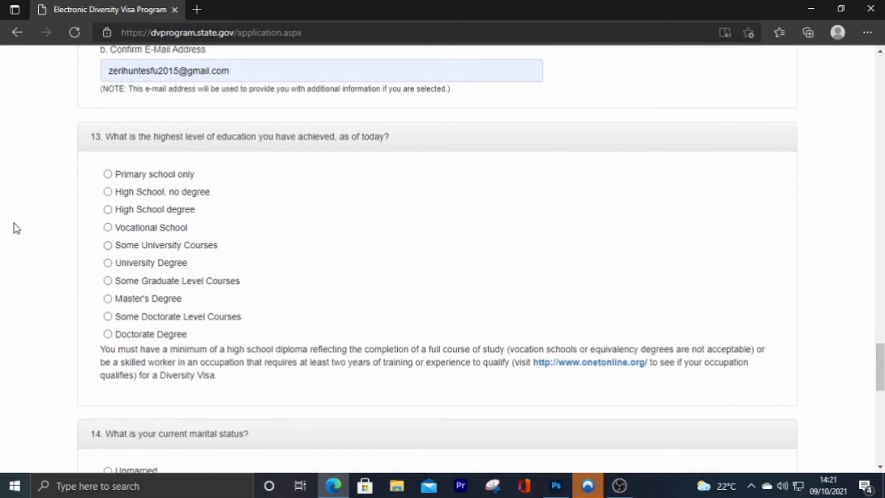
left_click(107, 264)
scroll(243, 239, "down", 1)
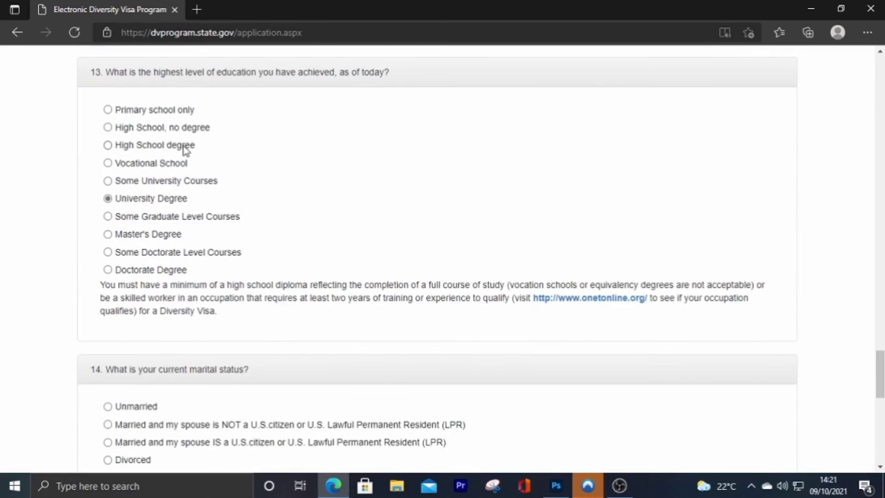
scroll(212, 191, "down", 3)
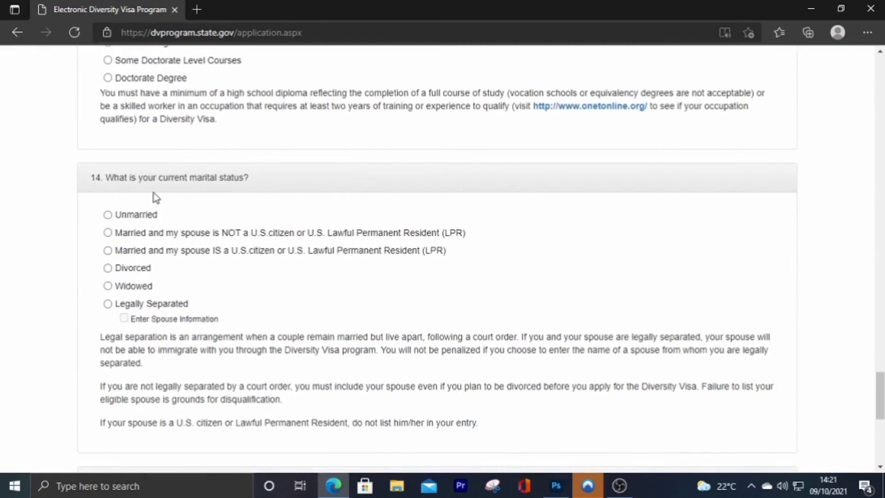
scroll(154, 197, "down", 1)
scroll(154, 197, "up", 1)
scroll(153, 196, "down", 1)
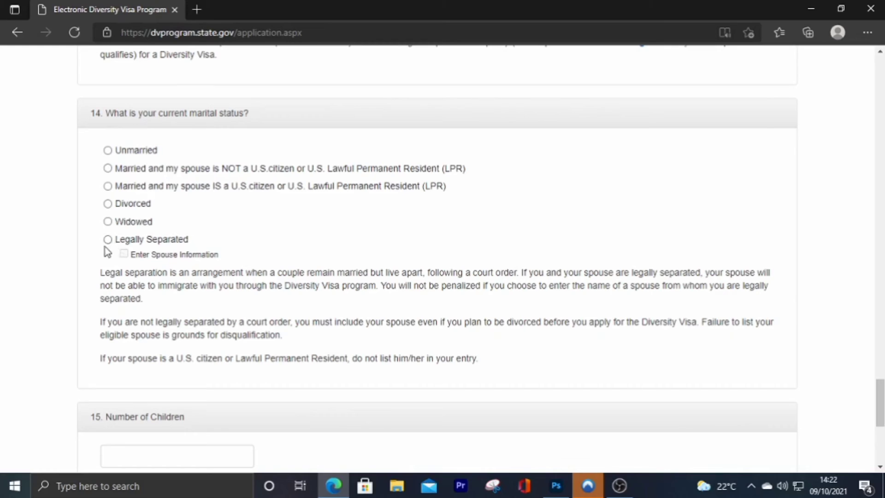
- Mark marital status as Unmarried and enter 0 for Number of Children
left_click(108, 151)
scroll(219, 219, "down", 3)
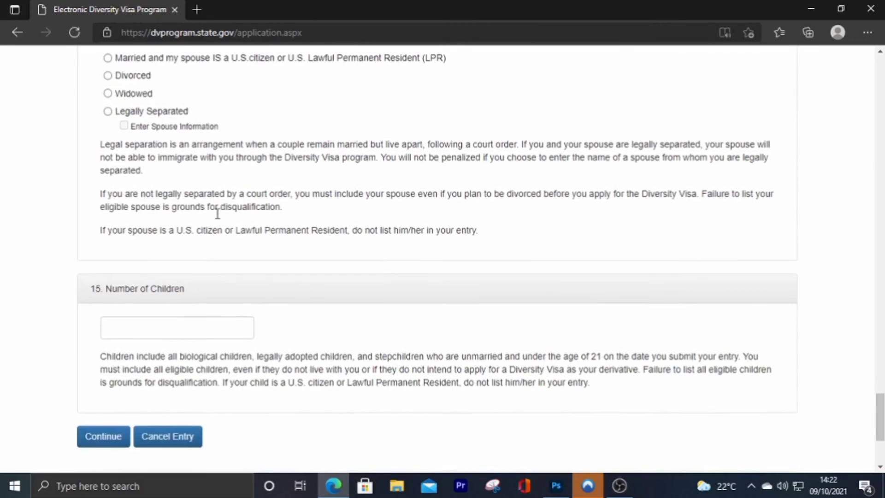
scroll(218, 216, "down", 1)
scroll(217, 214, "down", 1)
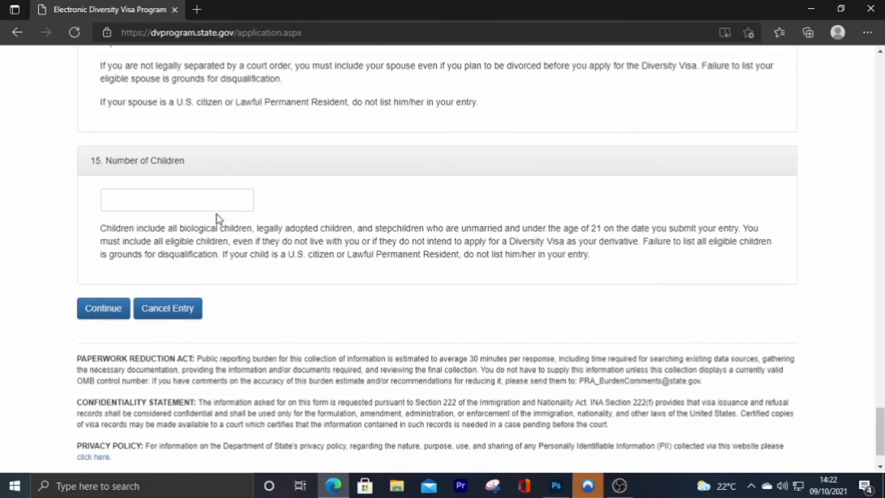
left_click(151, 202)
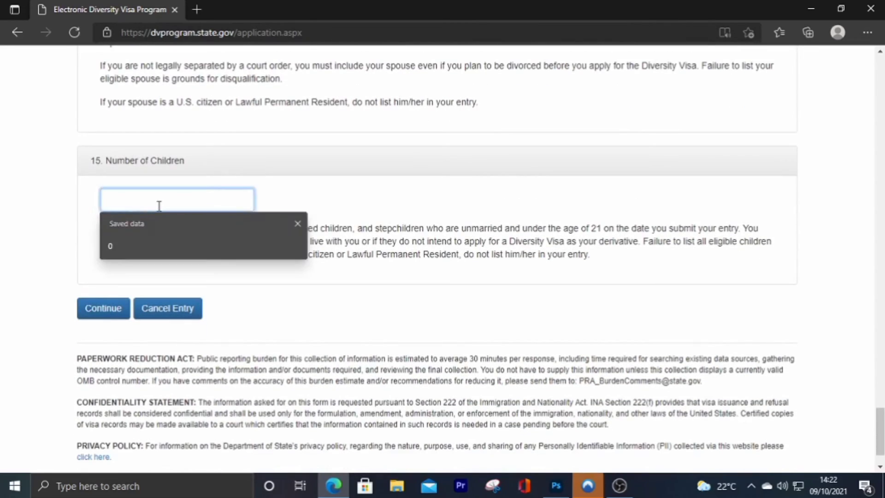
scroll(162, 199, "up", 4)
scroll(165, 199, "down", 4)
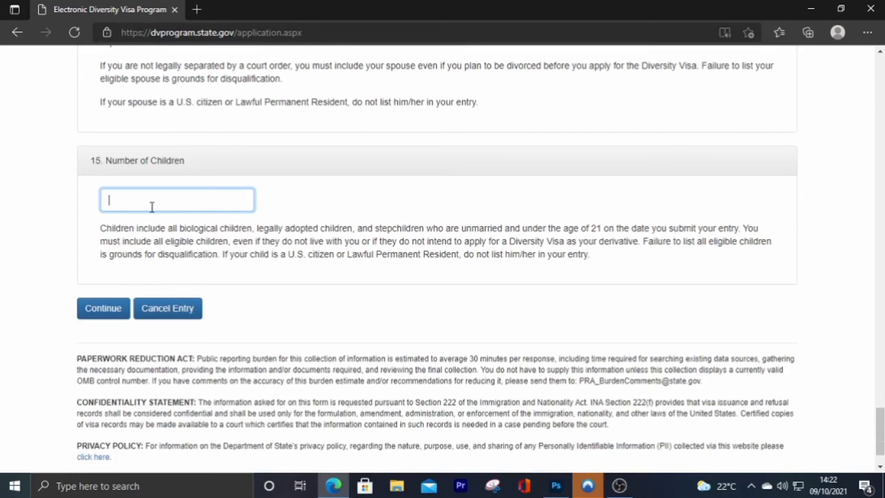
type("0")
scroll(138, 257, "down", 1)
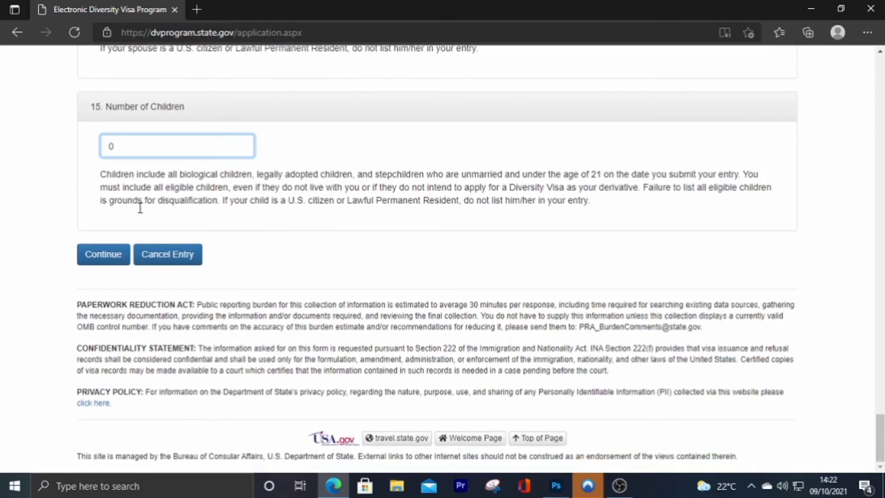
scroll(278, 256, "up", 2)
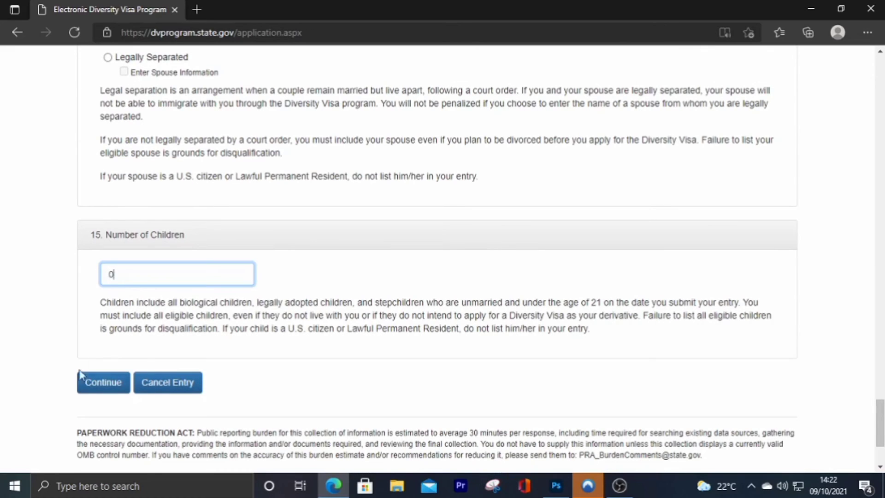
scroll(112, 266, "down", 1)
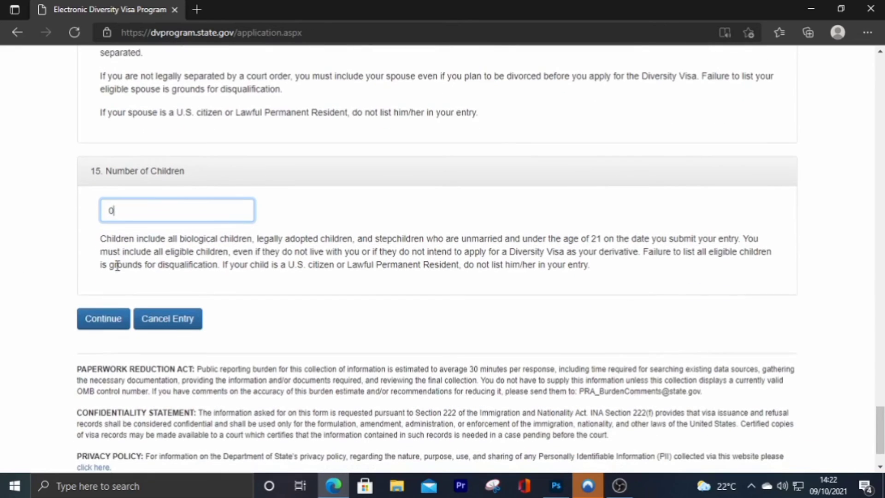
- Continue from the form and look through the Part One review page showing 'Photograph received'
left_click(92, 325)
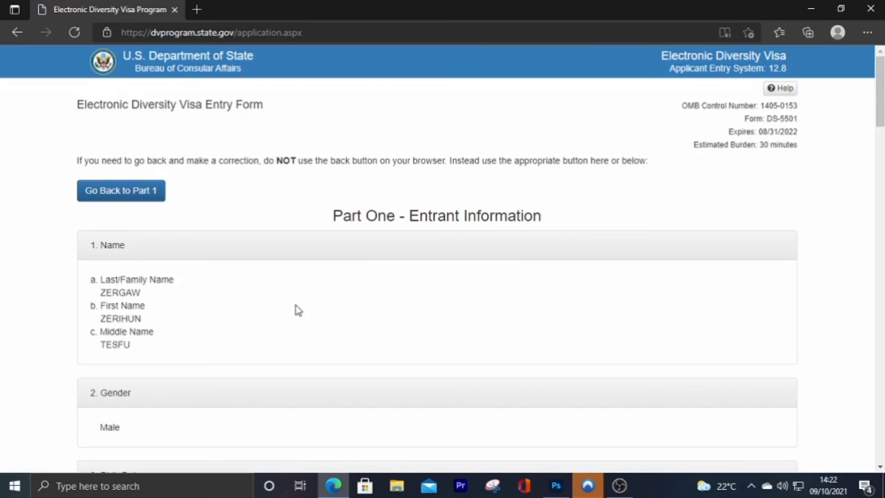
scroll(276, 308, "down", 4)
scroll(269, 309, "up", 4)
scroll(136, 331, "down", 20)
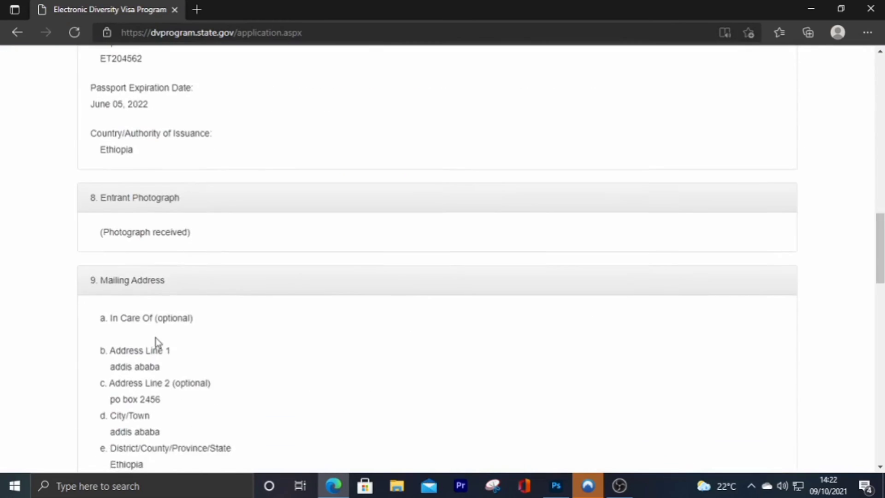